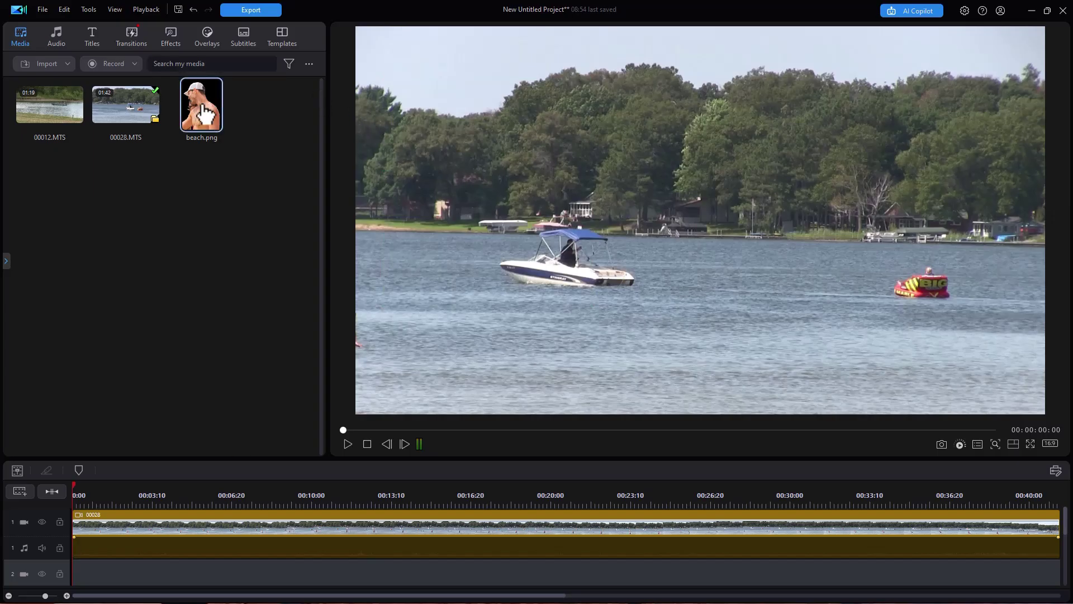
Step: Add beach.png near the start of the second video track and extend it to end at about 00:00:39:06
drag(204, 115, 89, 538)
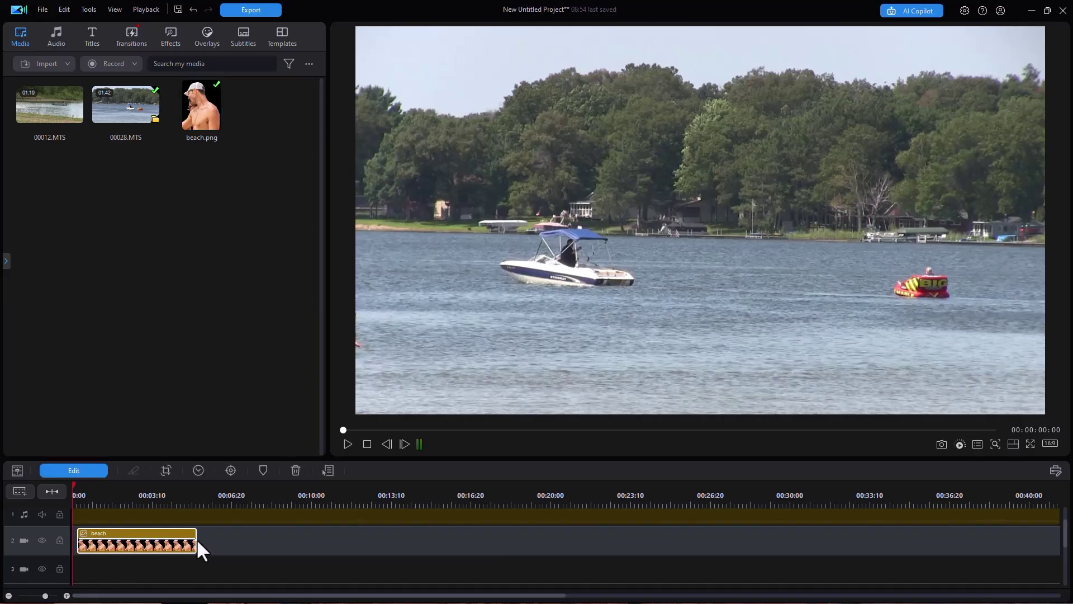
drag(188, 542, 1006, 555)
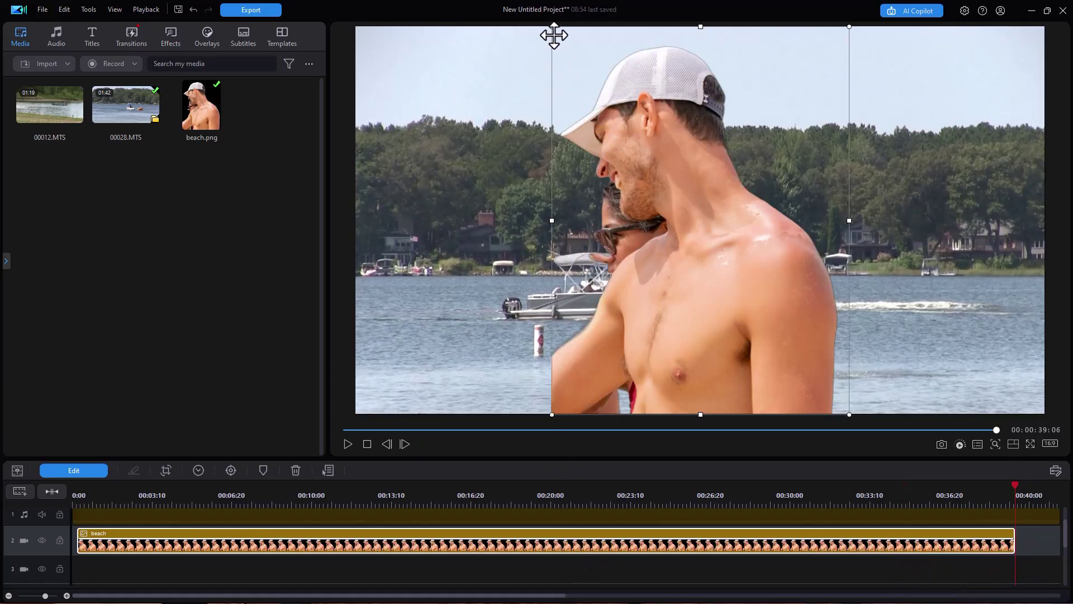
Step: Shrink the beach image to a small figure and place it in the water near the frame's lower-right corner
drag(551, 26, 790, 336)
drag(811, 372, 942, 346)
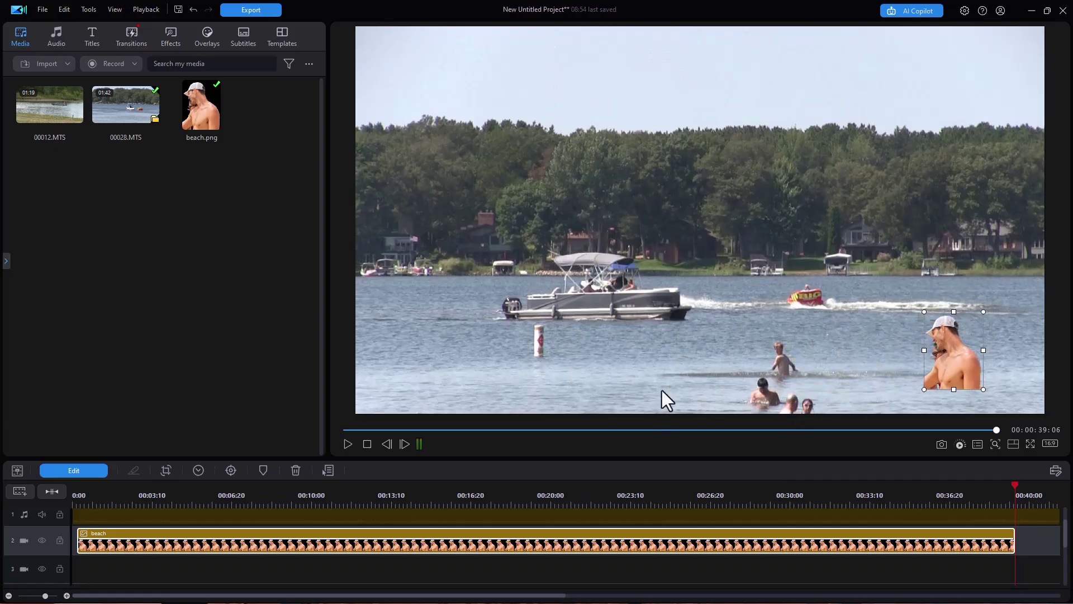
Step: Open the motion tracking settings for the beach clip with the playhead at its start, and dismiss the tracking instructions
key(Home)
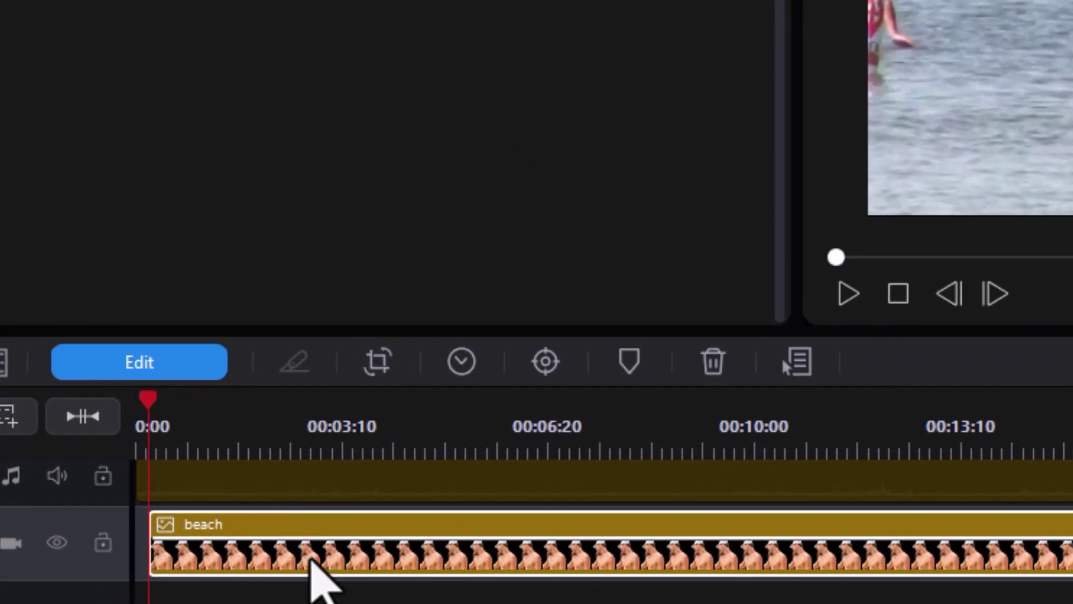
click(162, 364)
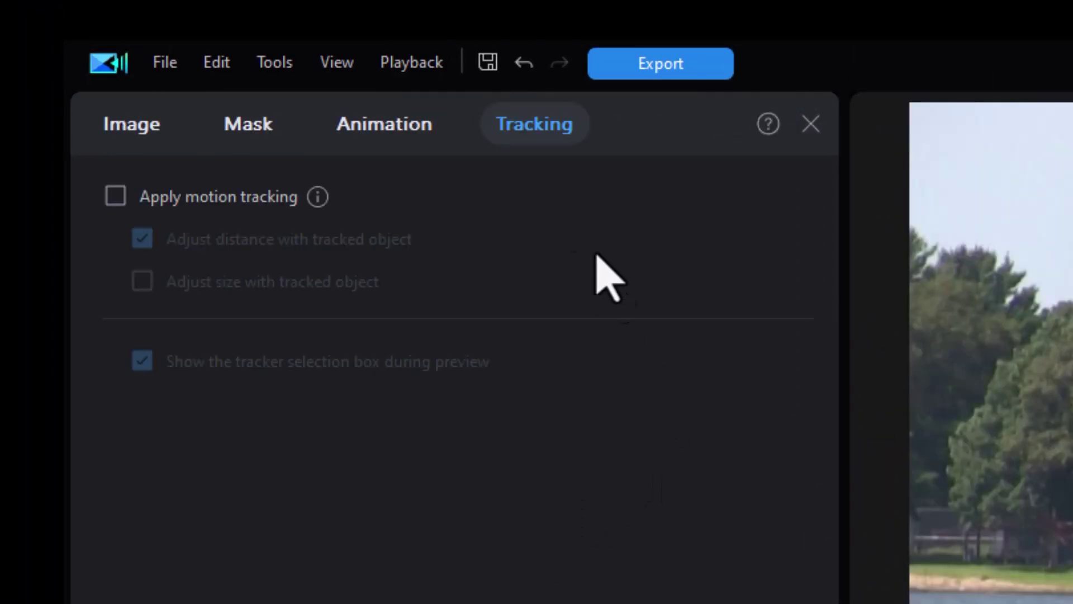
click(520, 137)
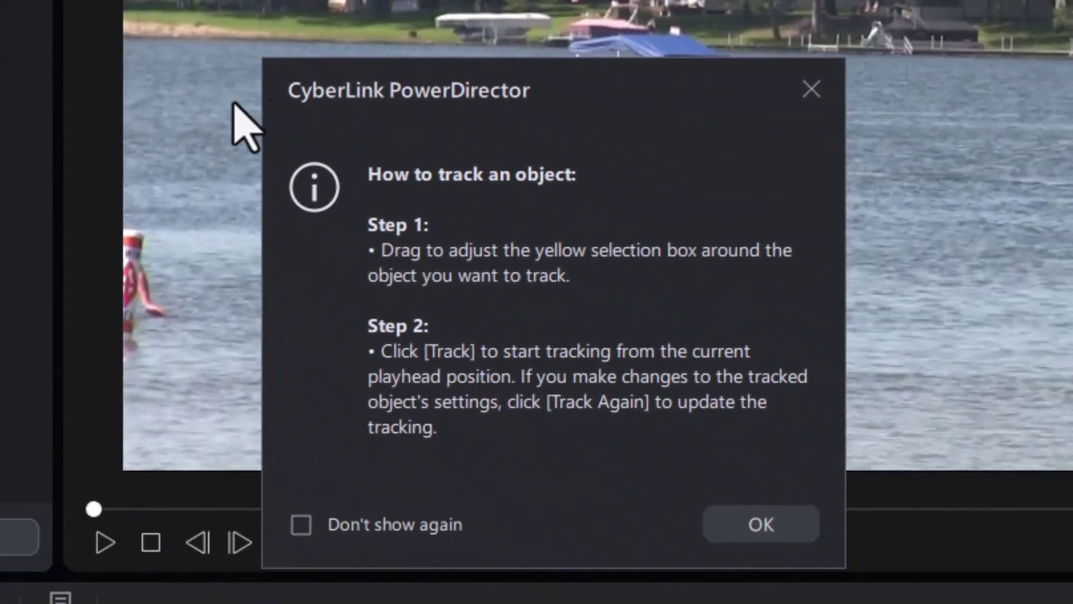
click(776, 532)
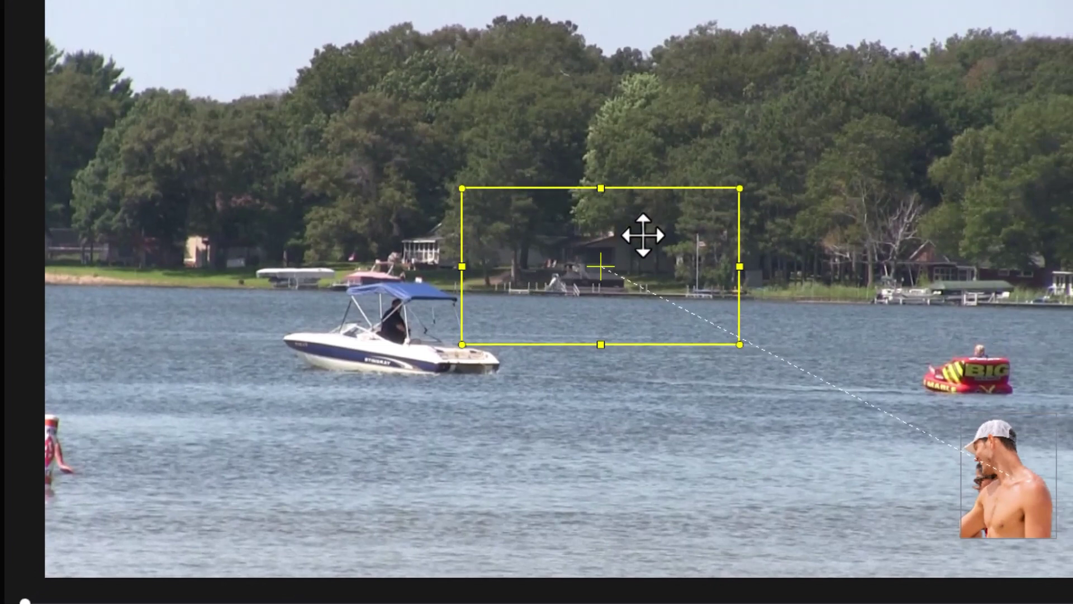
Step: Fit the tracker selection box around the red tube behind the boat and track its motion for the beach image
drag(463, 190, 977, 374)
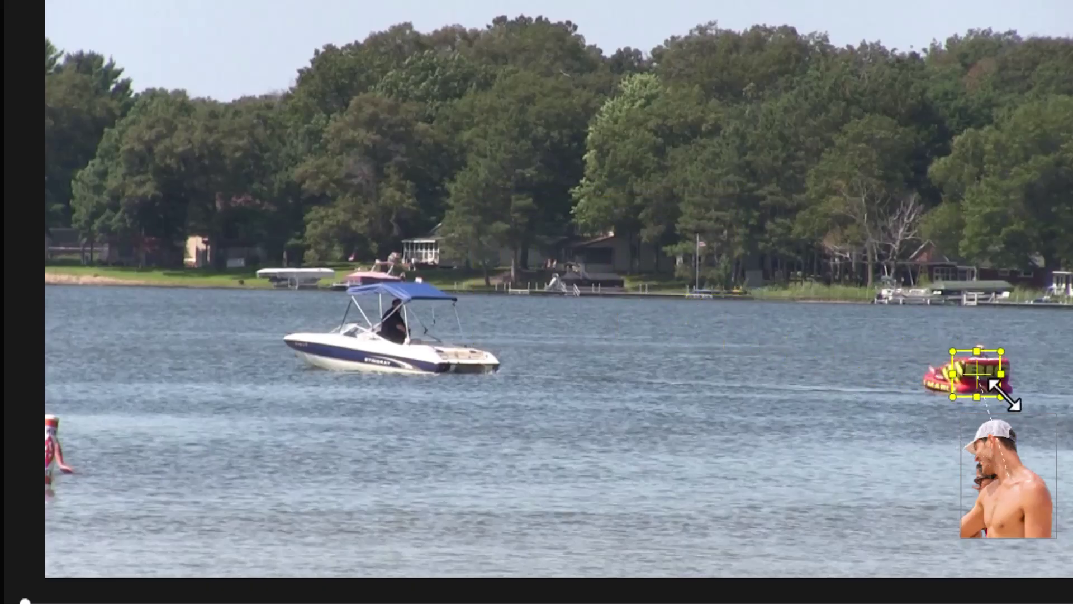
drag(1001, 396, 1012, 391)
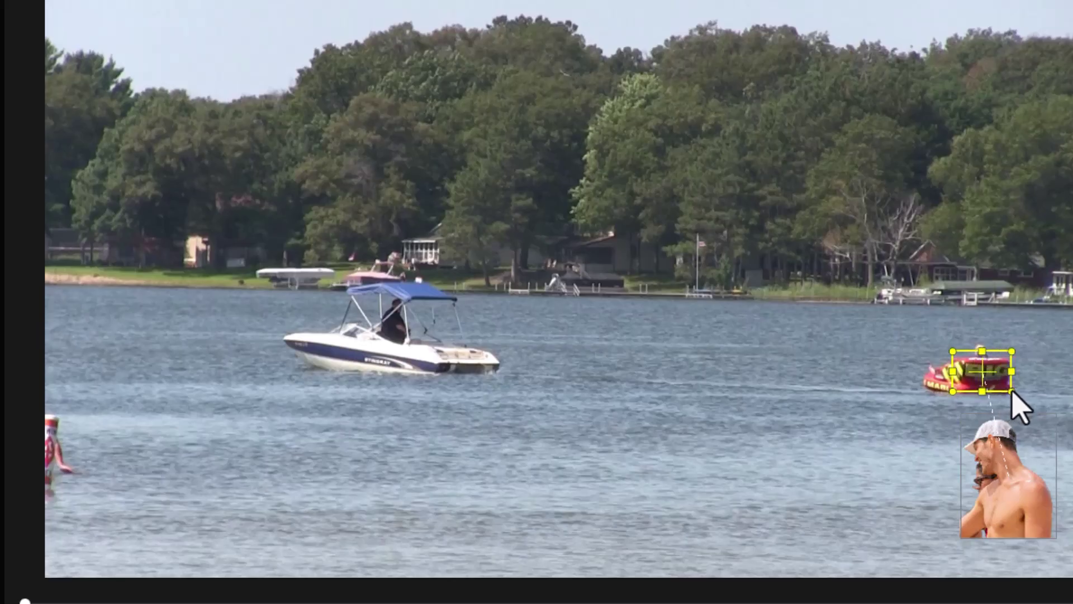
drag(953, 371, 935, 374)
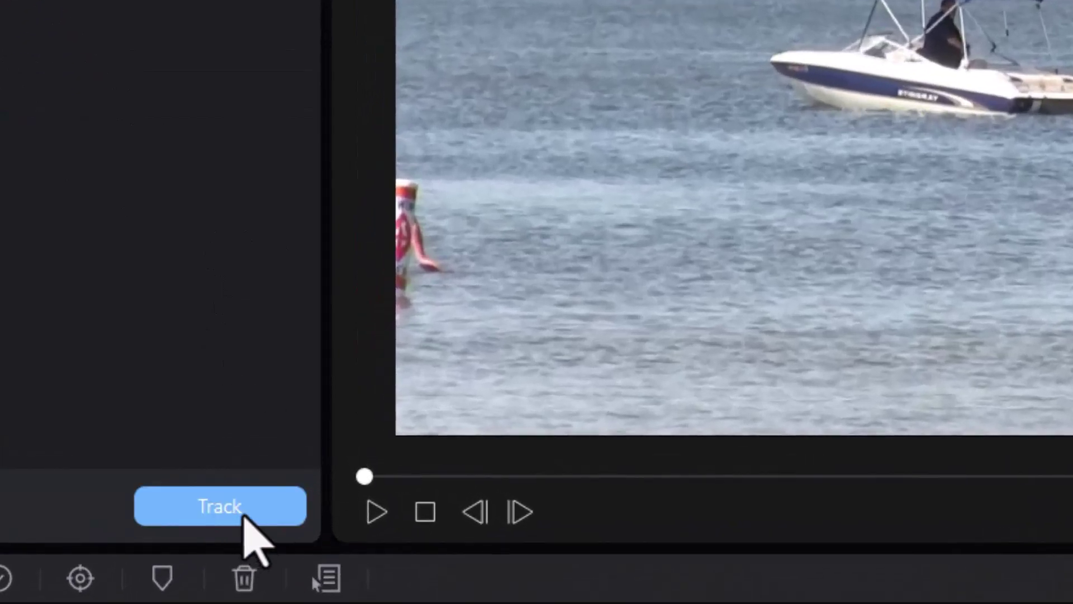
click(238, 513)
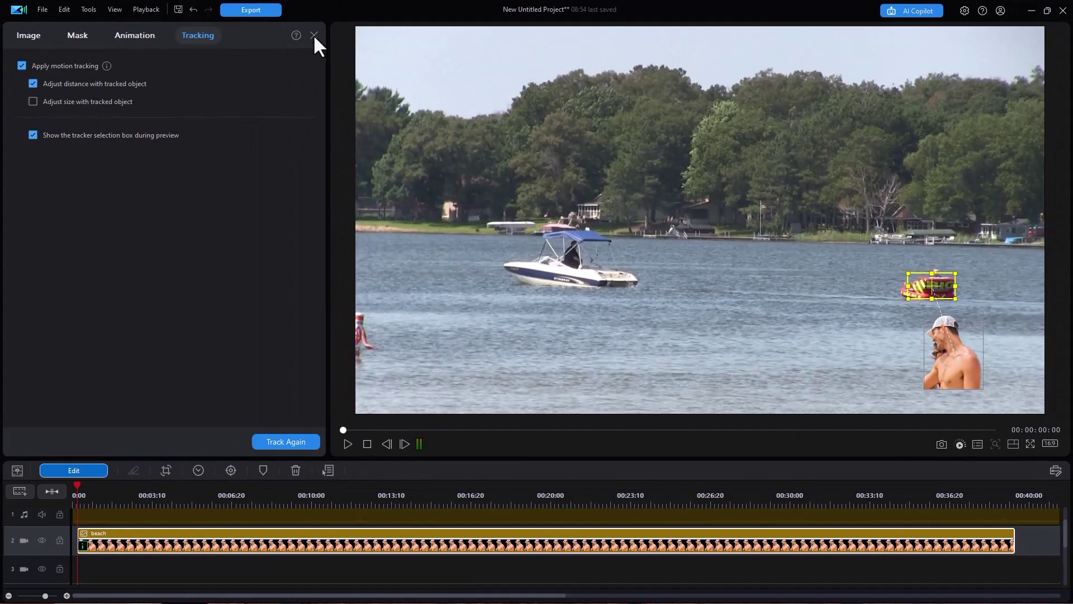
Step: Close the tracking settings and play the video to about 21 seconds to check how the beach image follows the tube
click(314, 35)
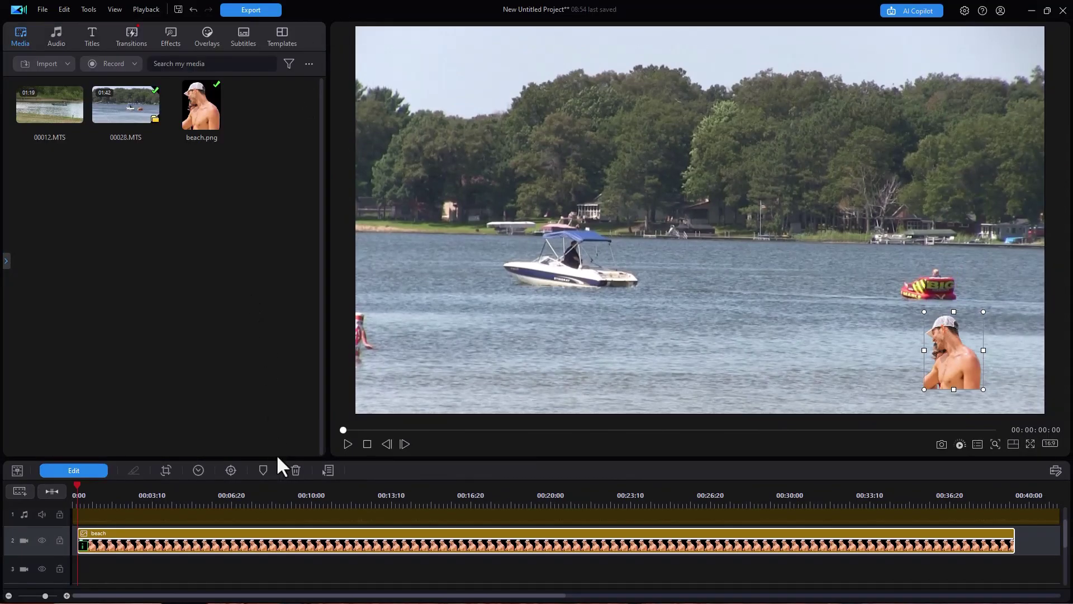
key(space)
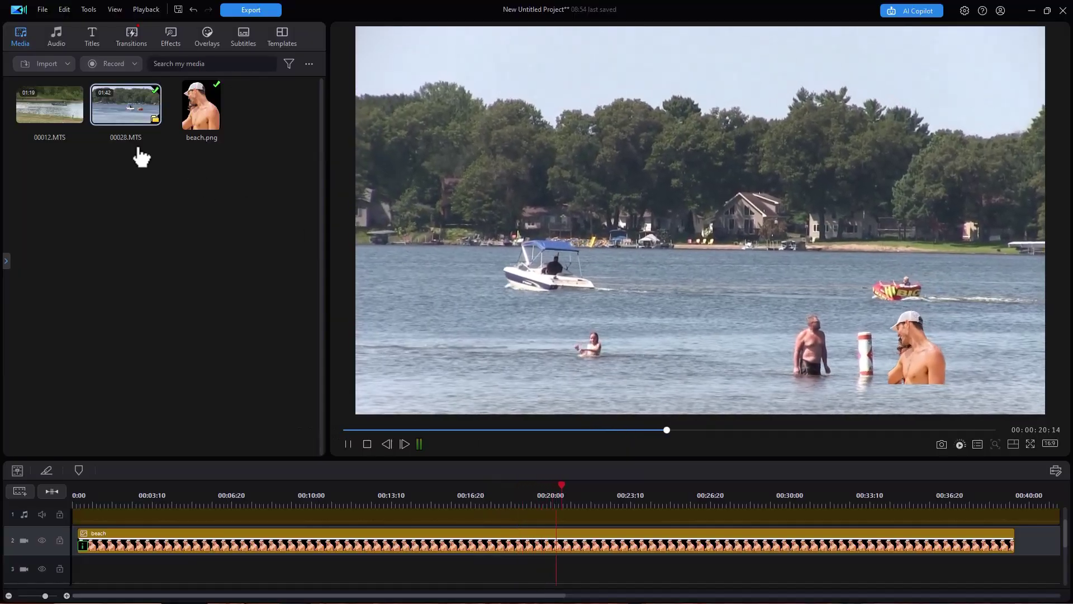
key(space)
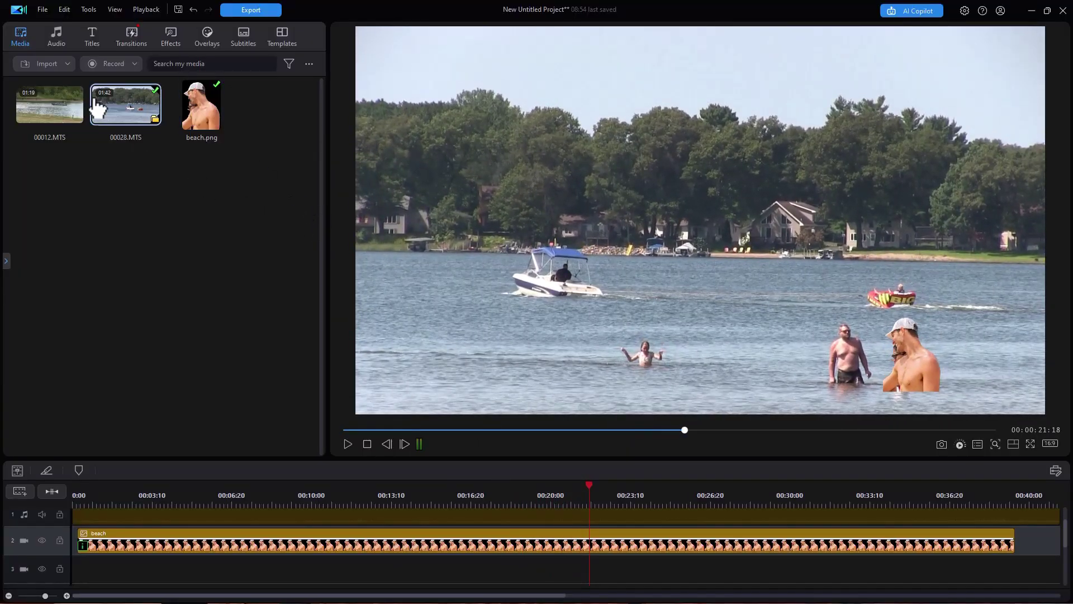
Step: Add 00012.MTS to the third video track and shrink it to a small picture-in-picture over the trees above the red tube
drag(59, 115, 157, 564)
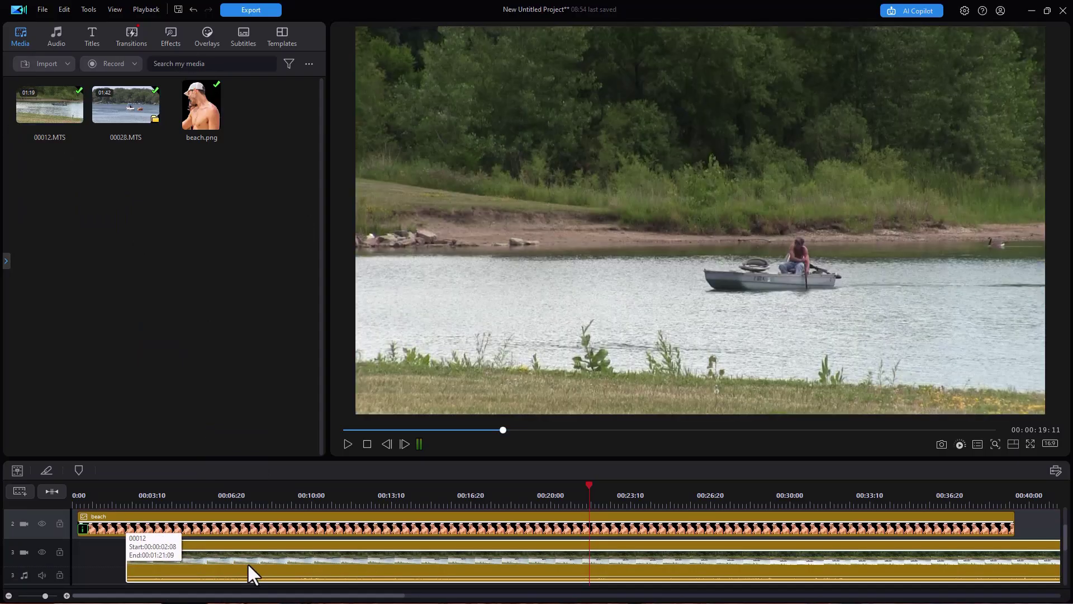
click(247, 562)
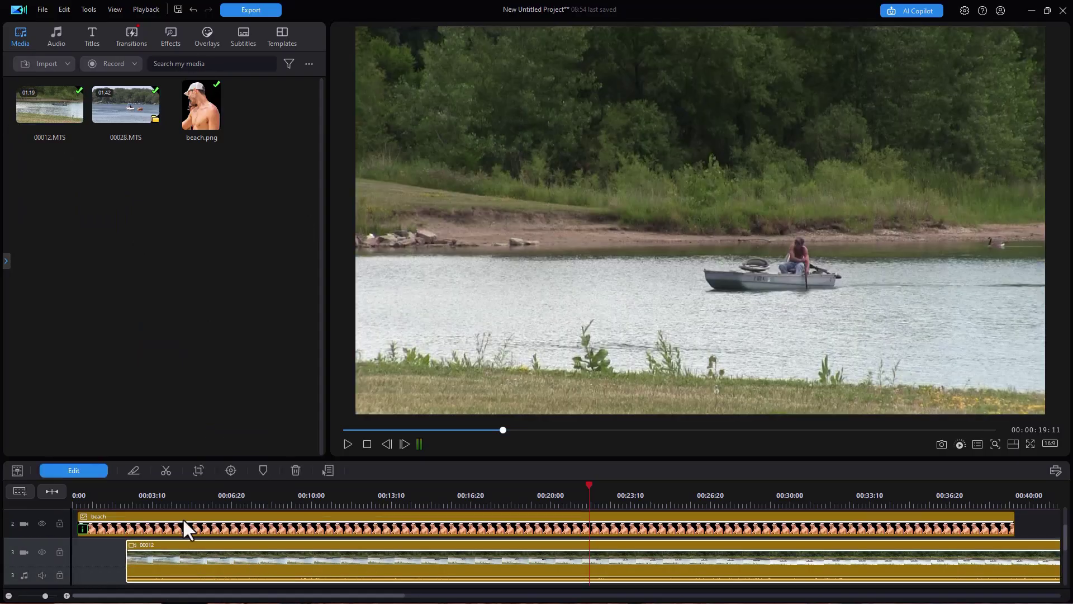
click(89, 473)
drag(355, 28, 848, 379)
drag(991, 377, 950, 179)
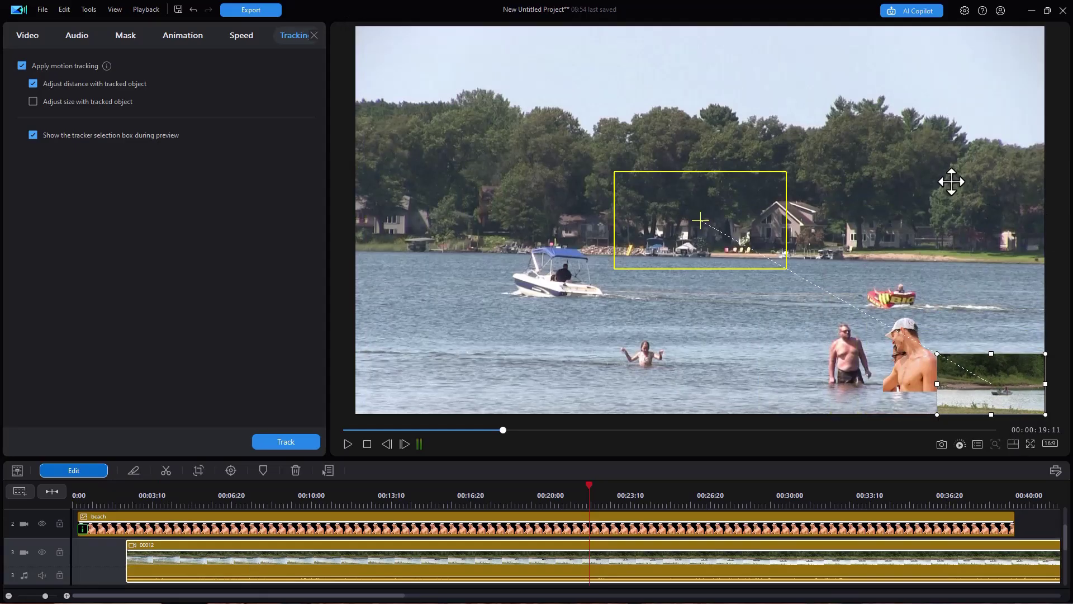
Step: Fit the 00012 clip's tracker box onto the red tube, and delete that clip from the timeline
click(617, 176)
drag(615, 173, 892, 295)
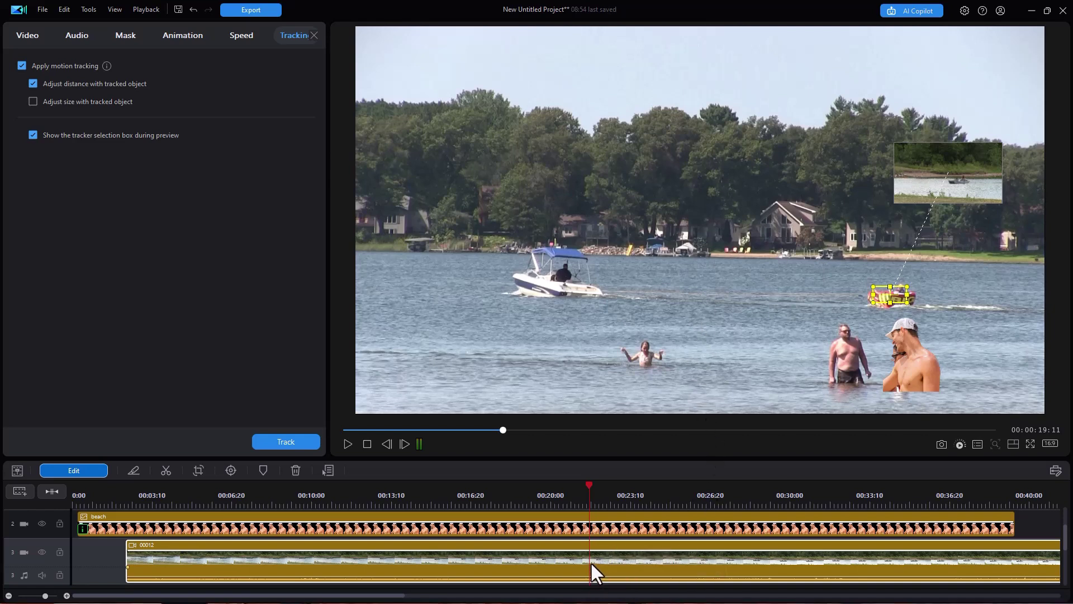
key(Delete)
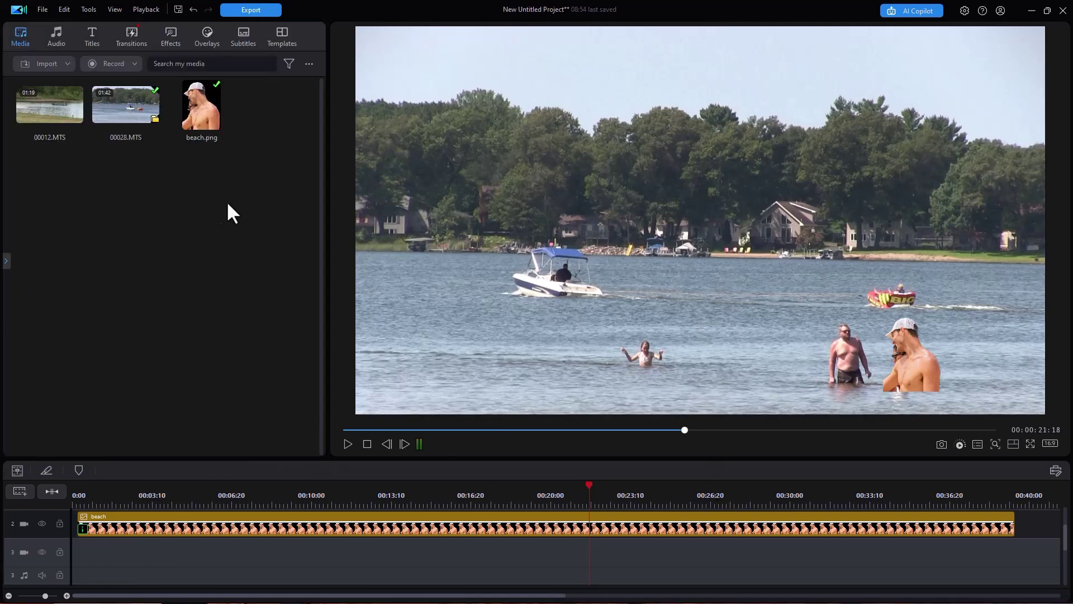
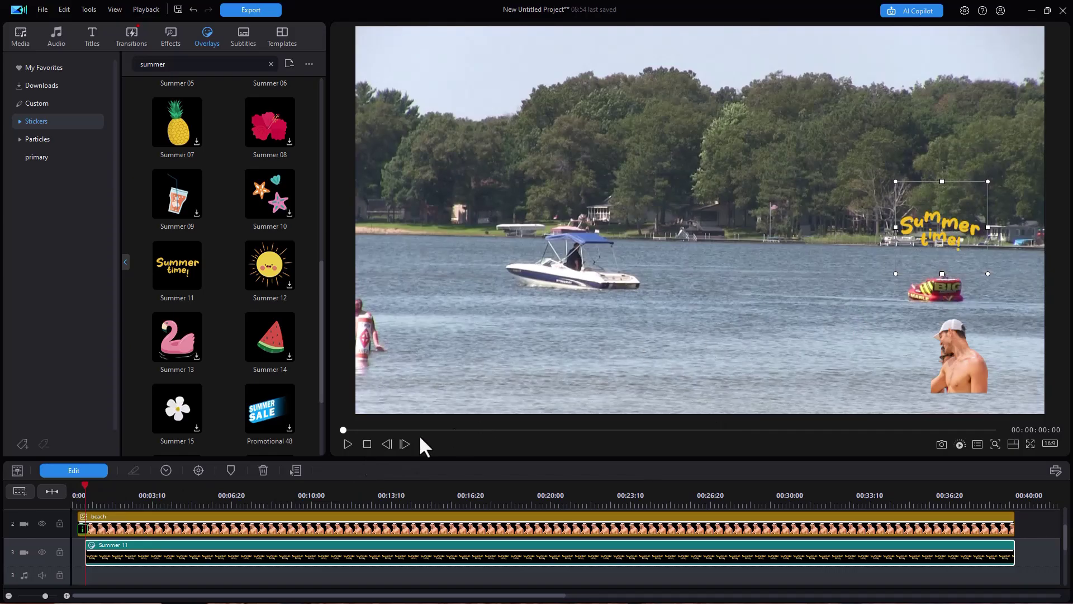
Step: Motion-track the Summer 11 sticker to the red tube, with the tracker selection box fitted around the tube
click(70, 471)
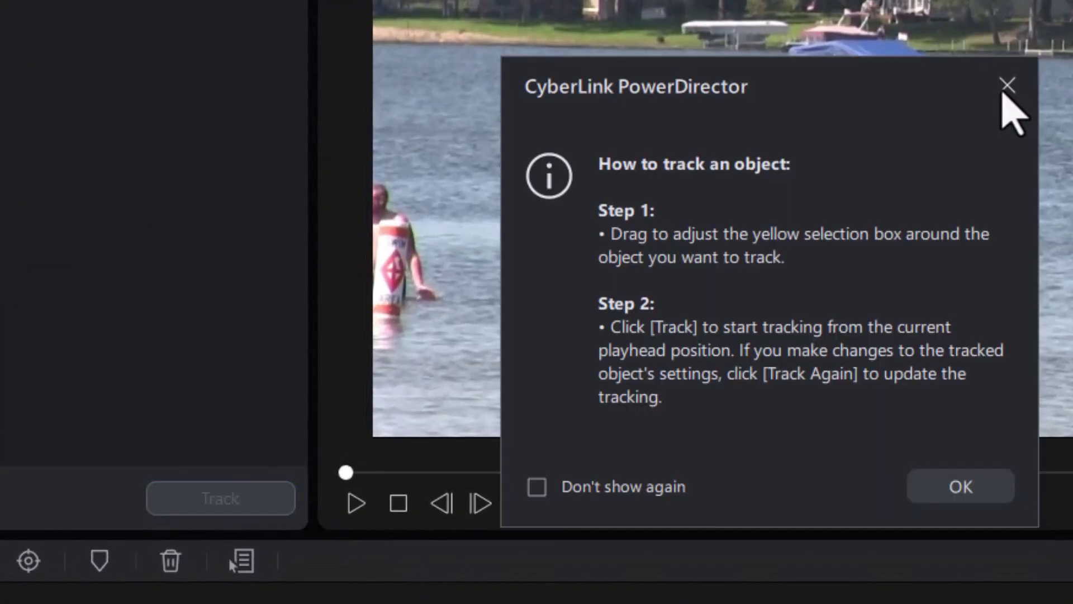
click(1007, 85)
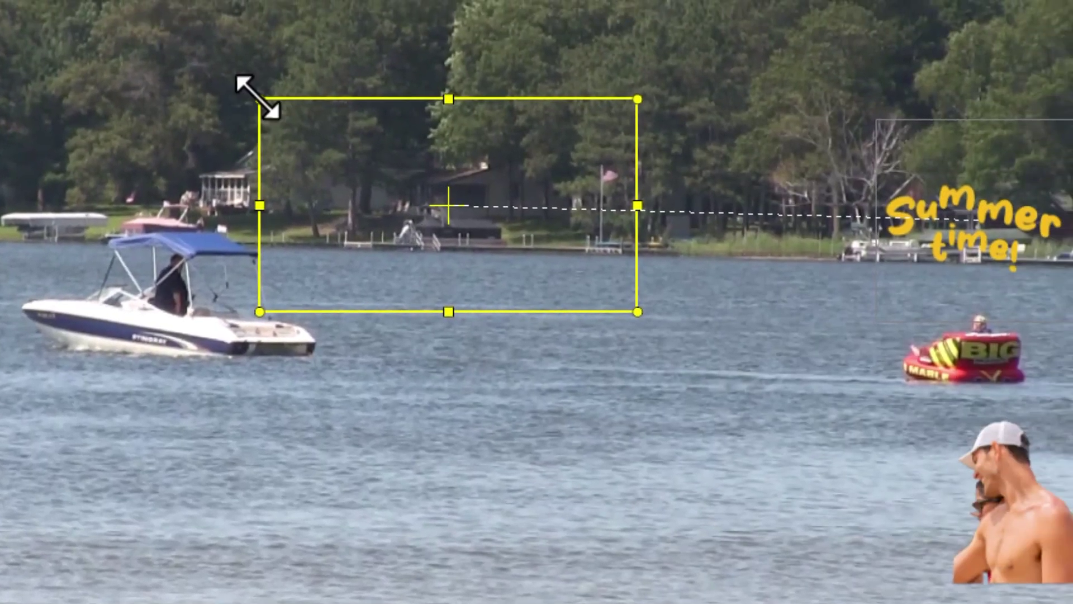
drag(255, 95, 977, 362)
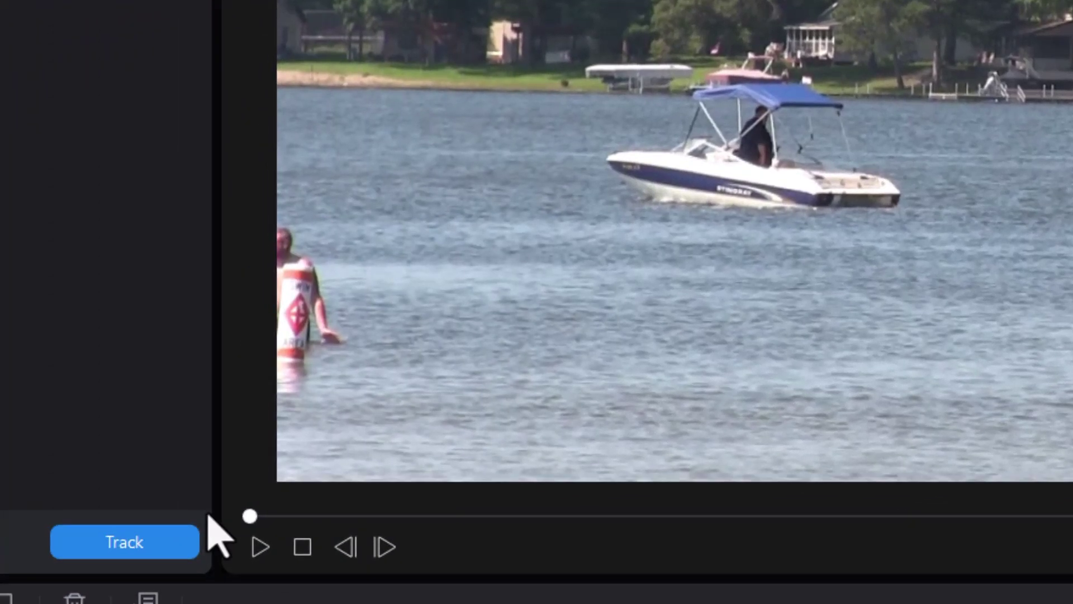
click(206, 526)
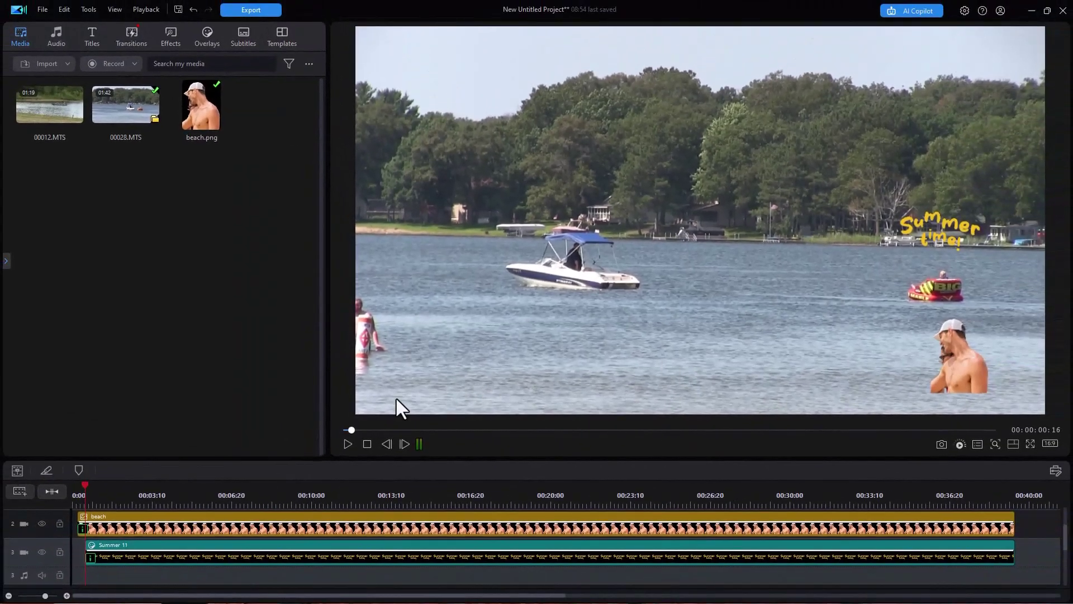
Step: Play back the video to review how the Summer time sticker follows the tube, and pause it
click(347, 445)
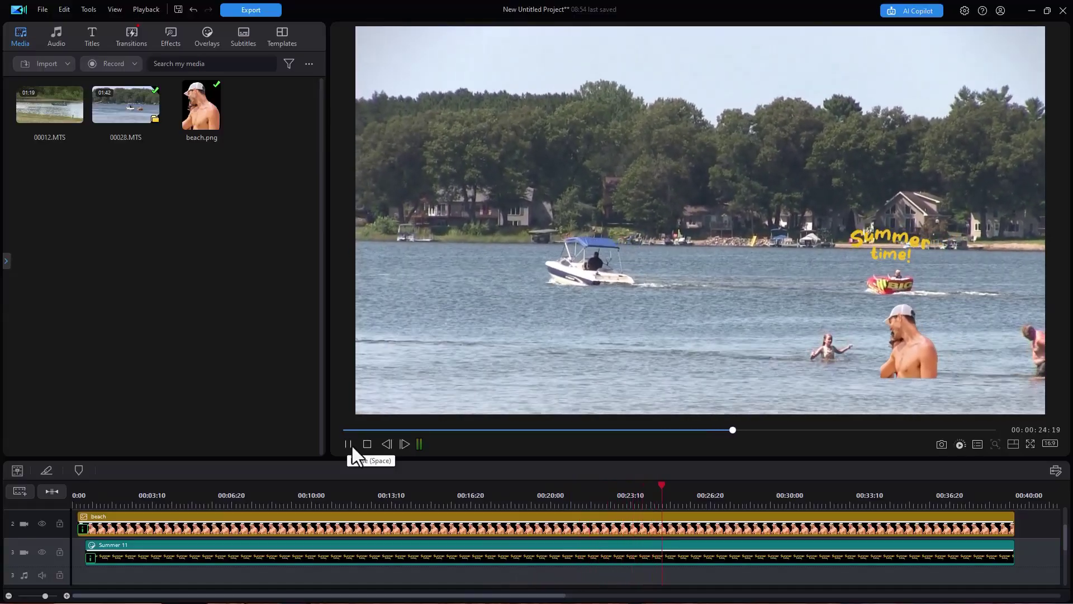
click(348, 444)
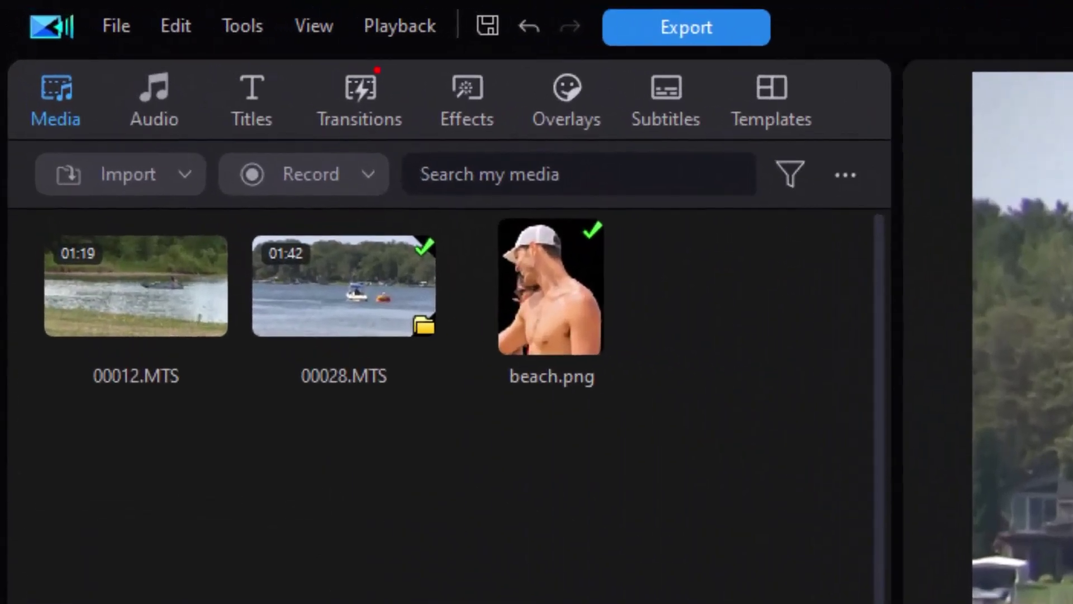
Step: Add the custom title 2a at the start of the fourth video track and move its text up over the treeline
click(248, 107)
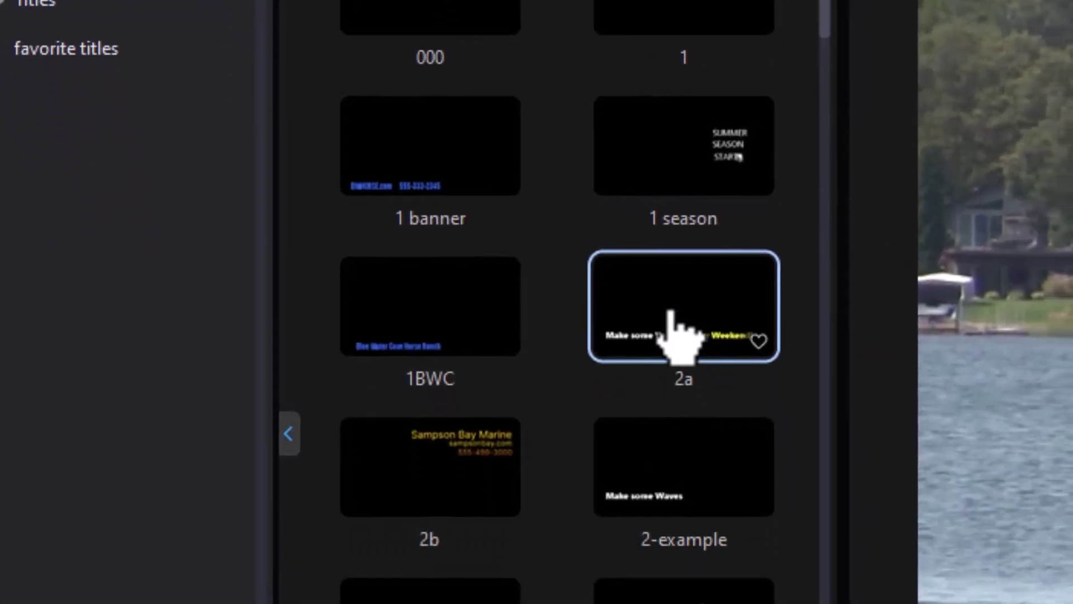
drag(677, 338, 84, 588)
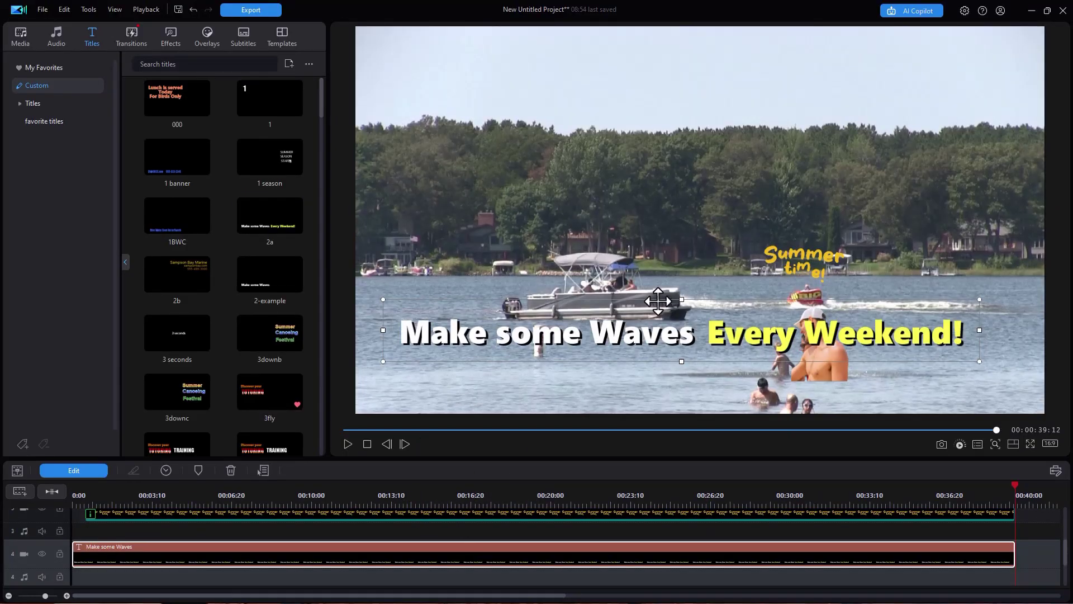
drag(657, 300, 639, 138)
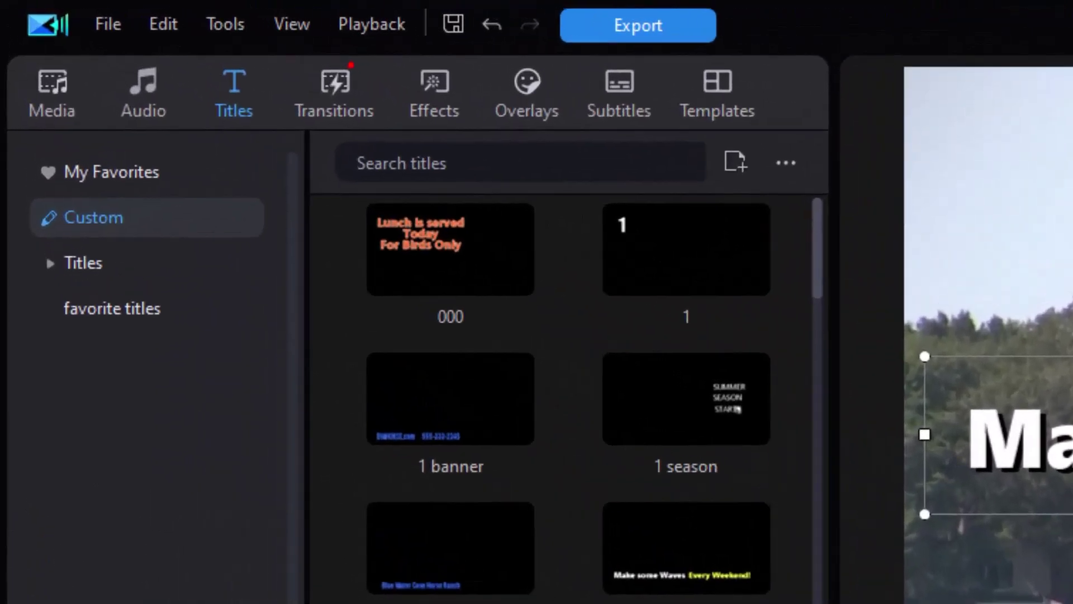
Step: Check the title's tracking availability and examine its "Every Weekend!" and "Make some Waves" text objects in Advanced Title Editing
click(87, 472)
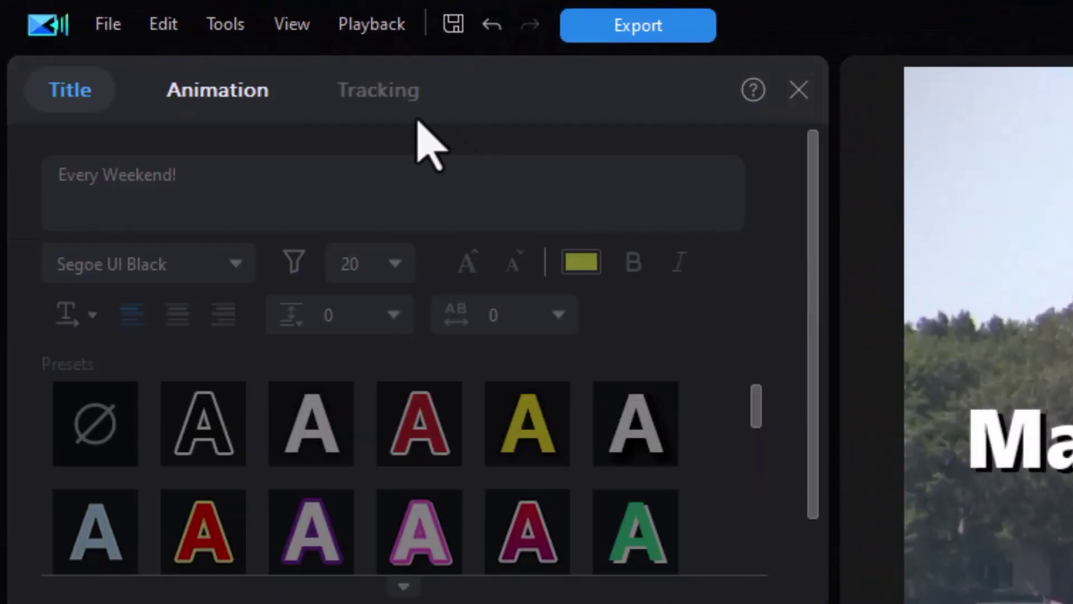
mouse_move(384, 108)
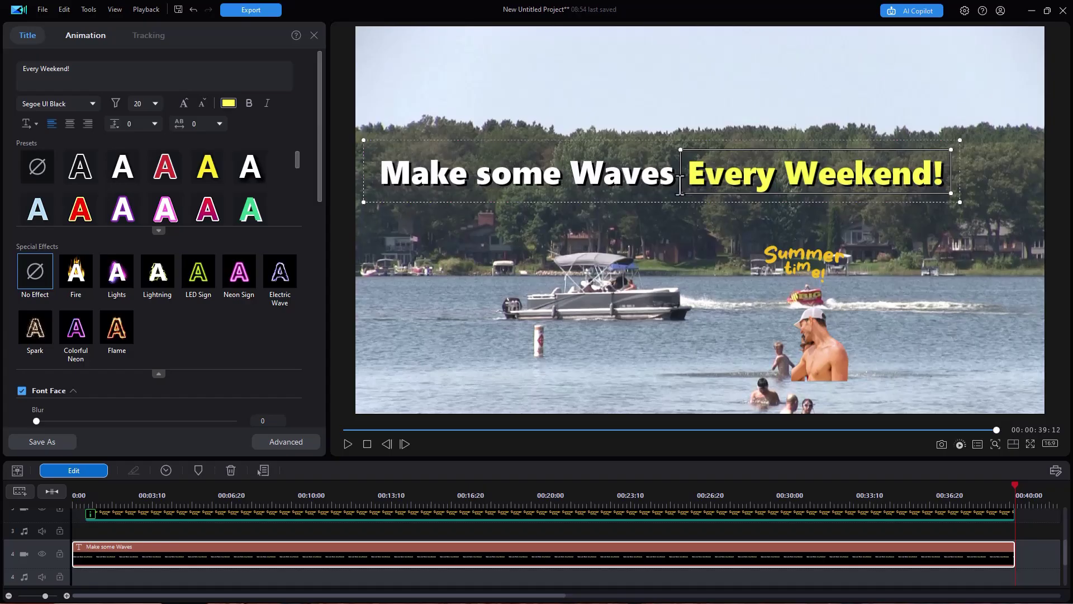
click(292, 441)
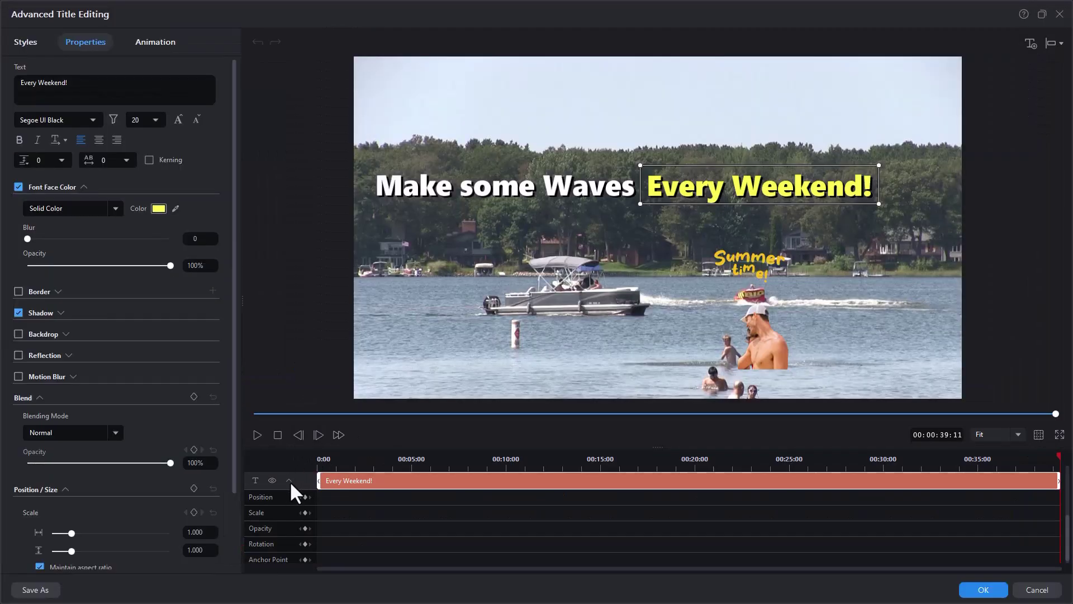
click(290, 481)
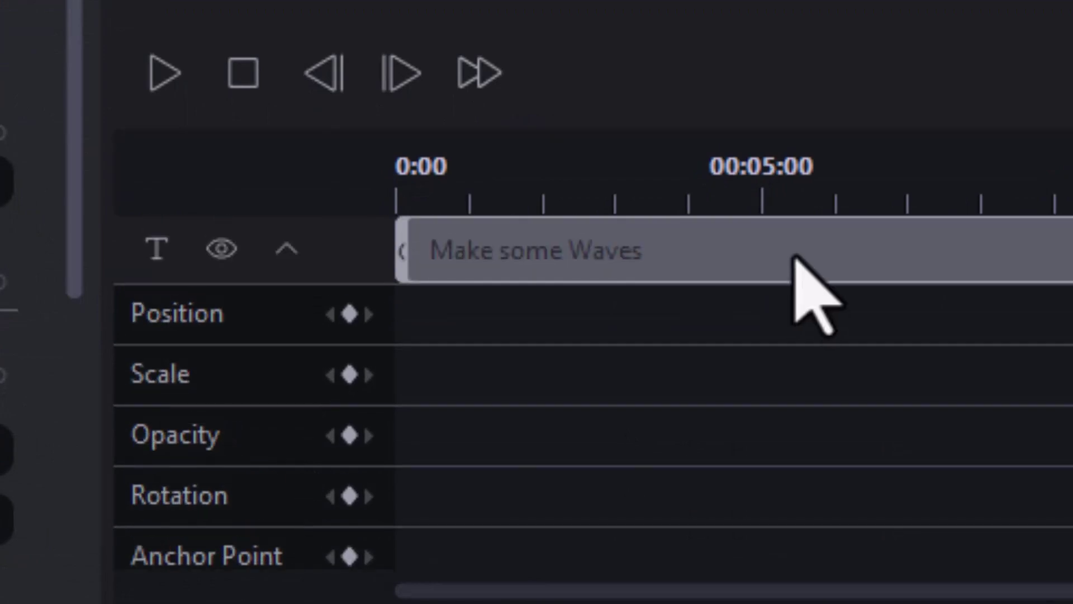
click(793, 257)
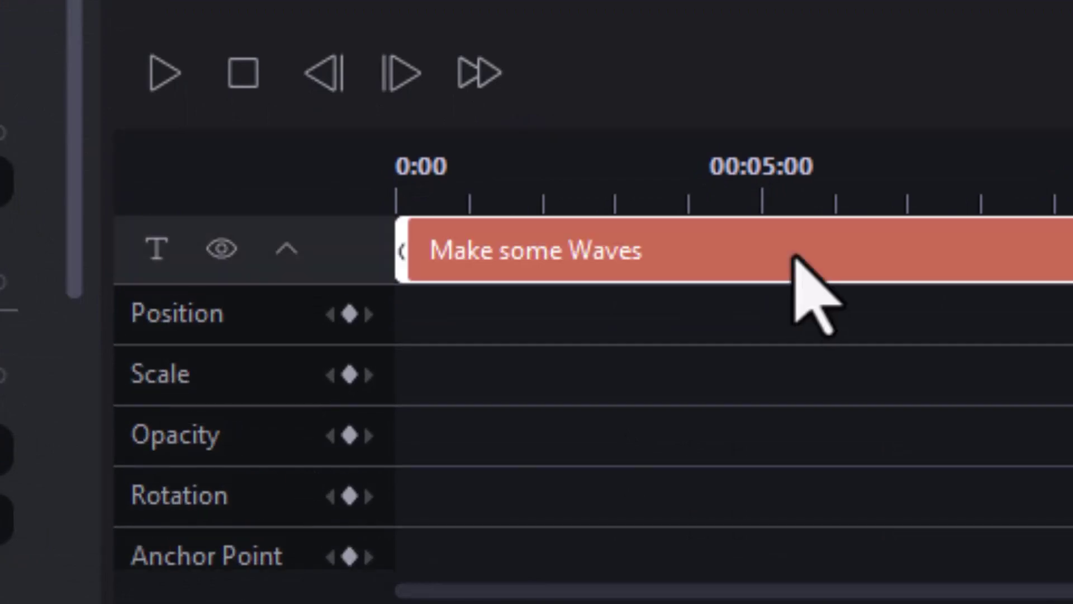
click(285, 249)
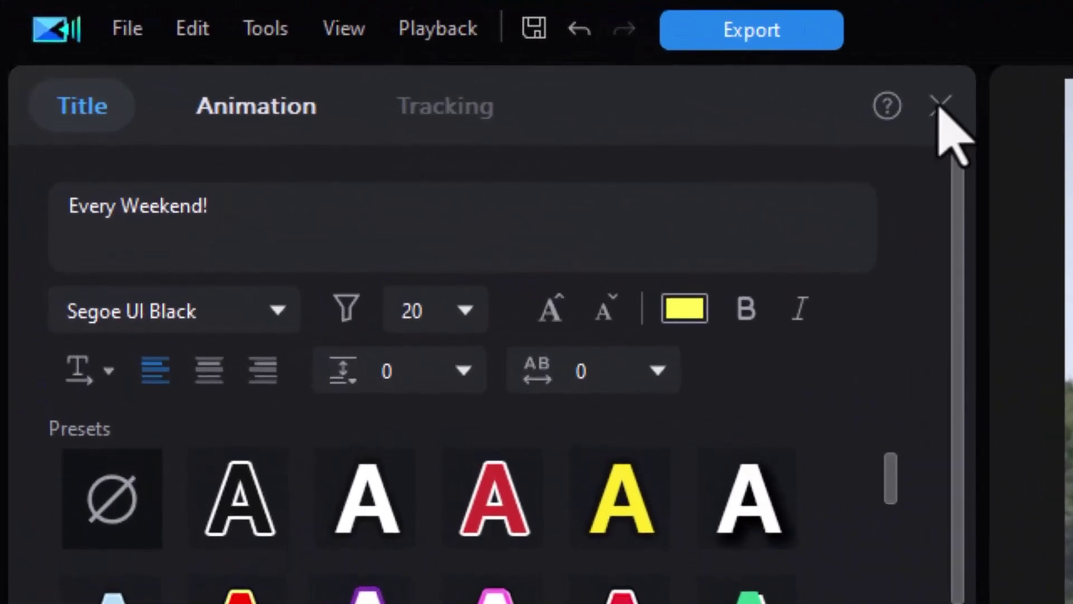
Step: Leave the title editing and browse the Subtitles, Colorful and Plain Text categories of the title library
click(941, 106)
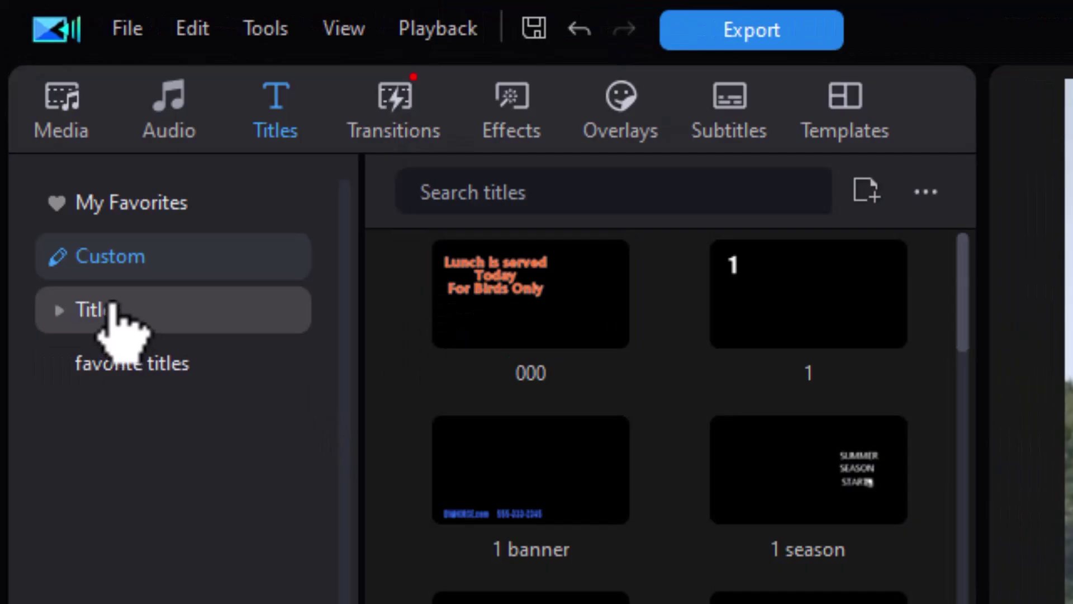
click(56, 321)
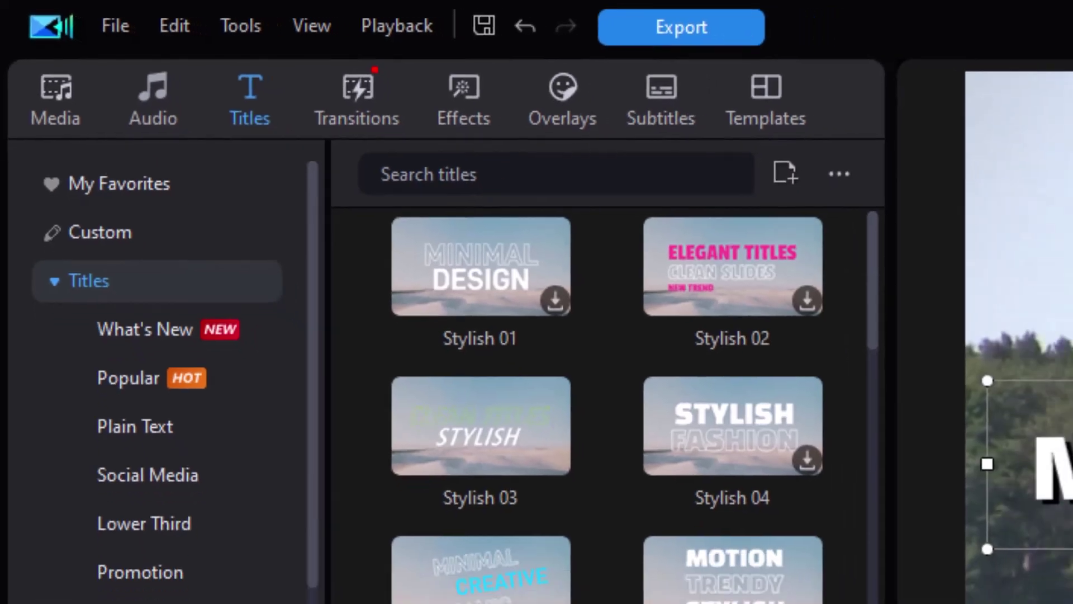
click(209, 539)
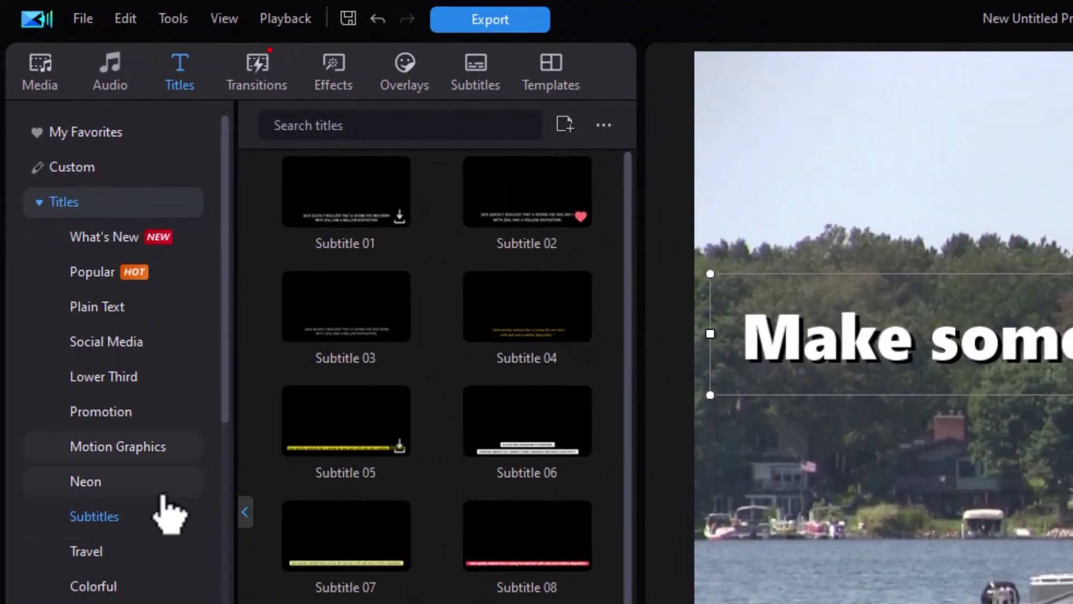
click(116, 584)
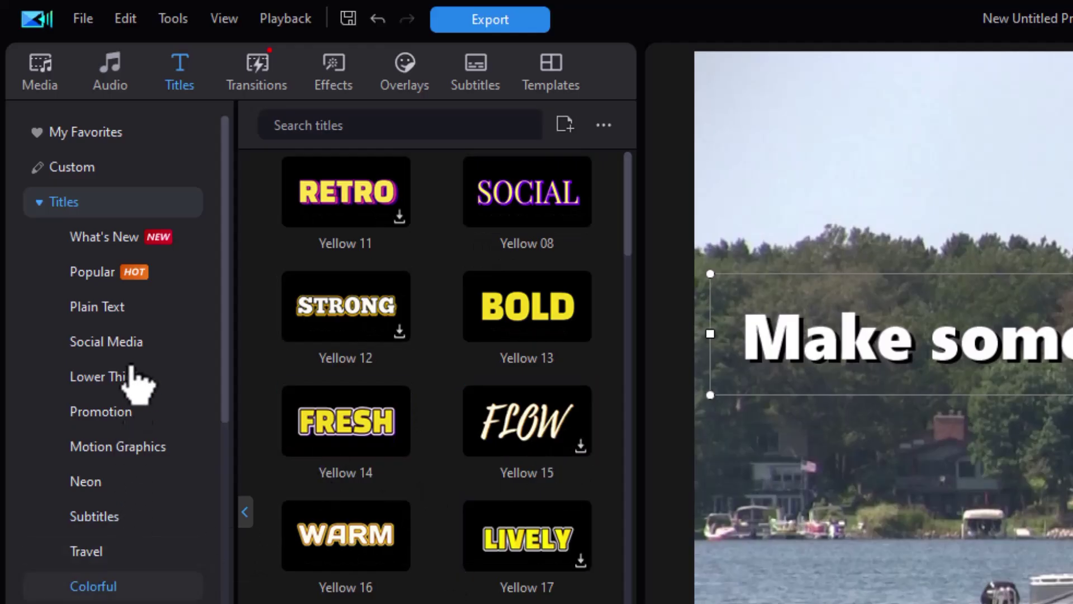
click(132, 308)
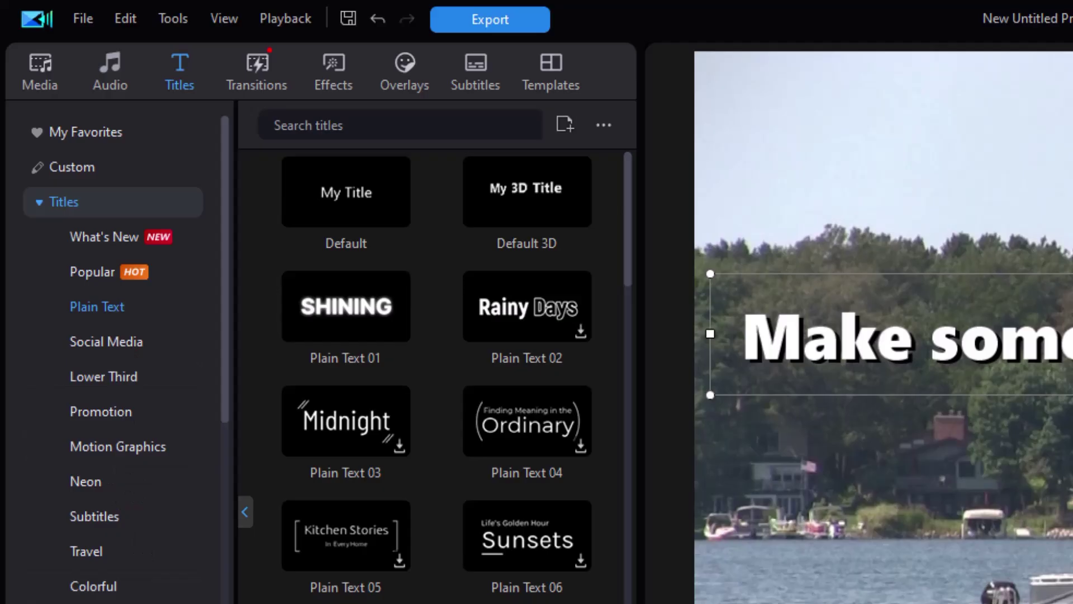
Step: Add the Yellow 16 title from the Colorful category to the fifth video track, starting at about 00:06:27
click(119, 584)
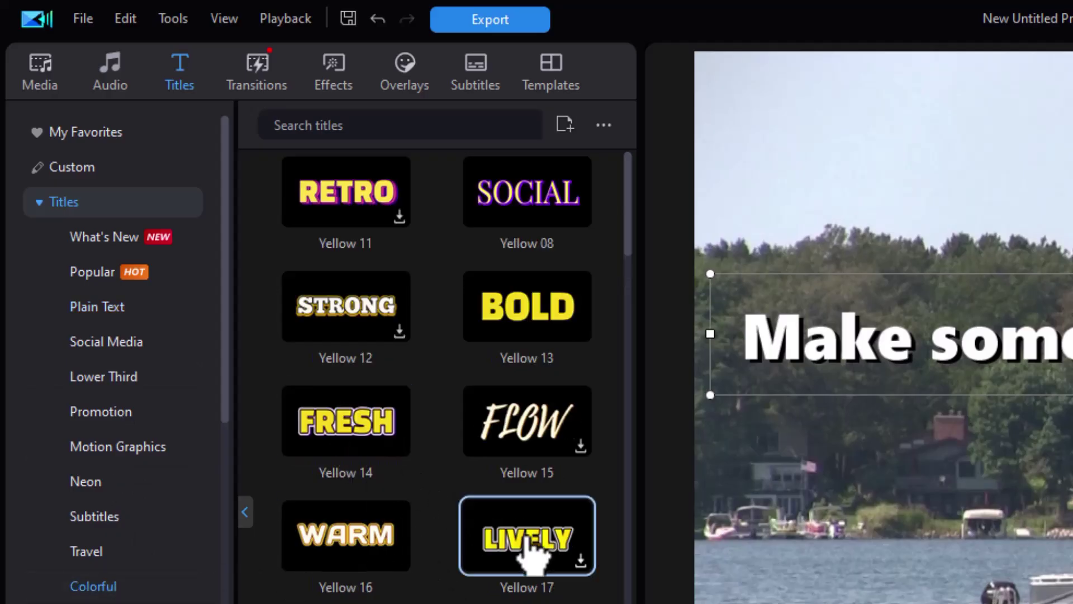
drag(354, 546, 492, 603)
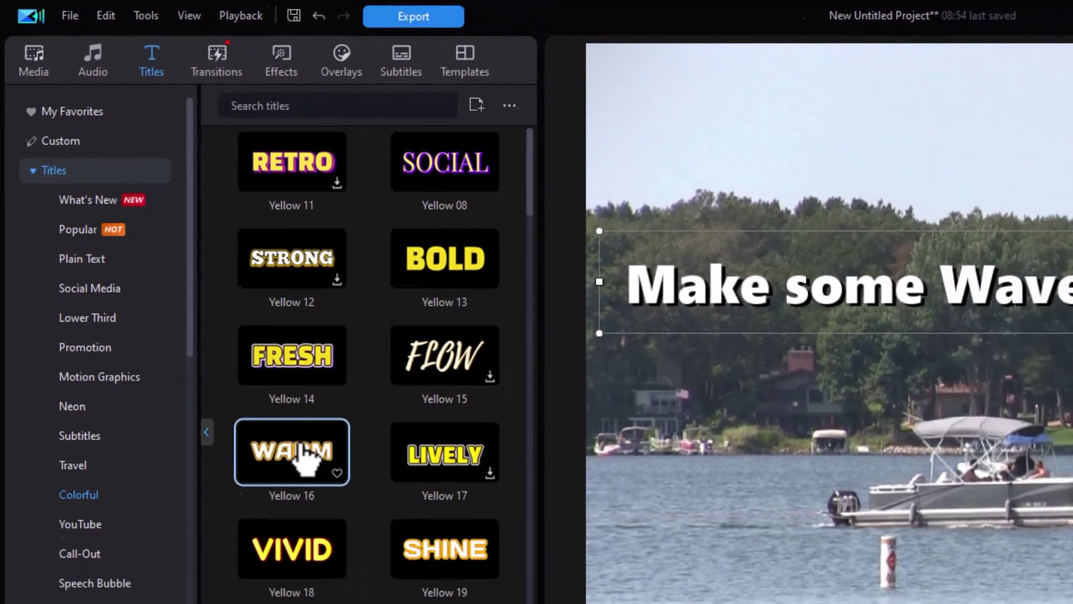
drag(256, 449, 258, 580)
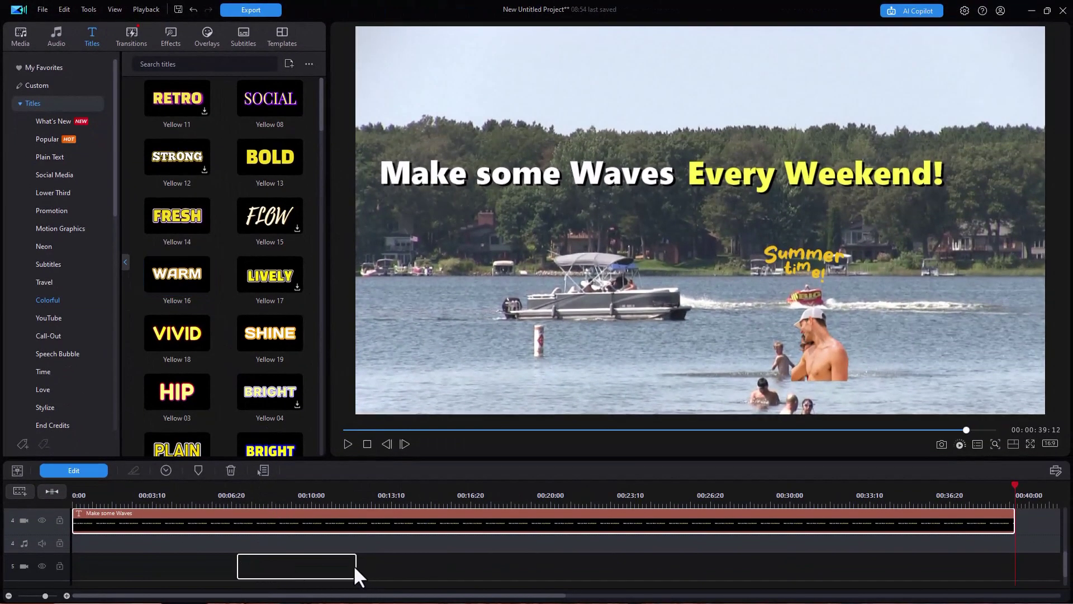
drag(354, 564, 354, 561)
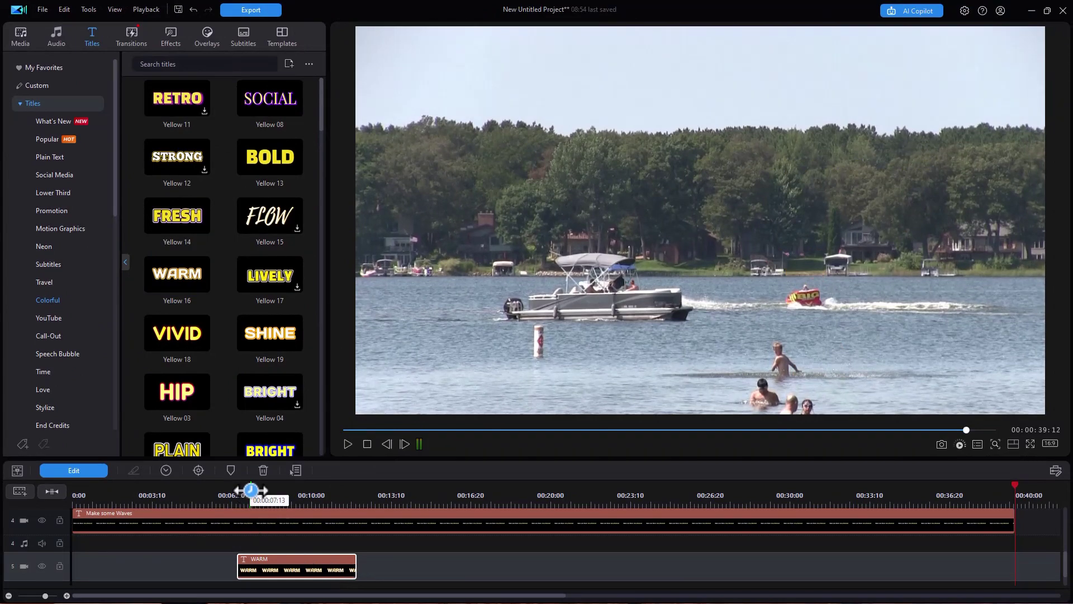
Step: Go to about 00:07:17 and shrink the WARM title to about half its size, between the speedboat and the Summer time sticker
click(253, 494)
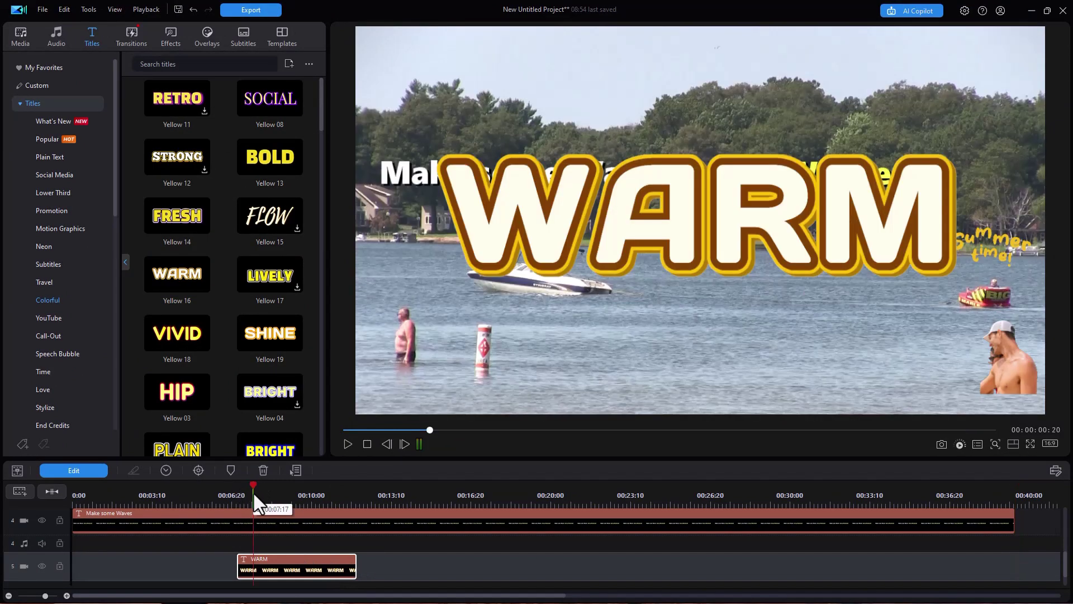
click(476, 190)
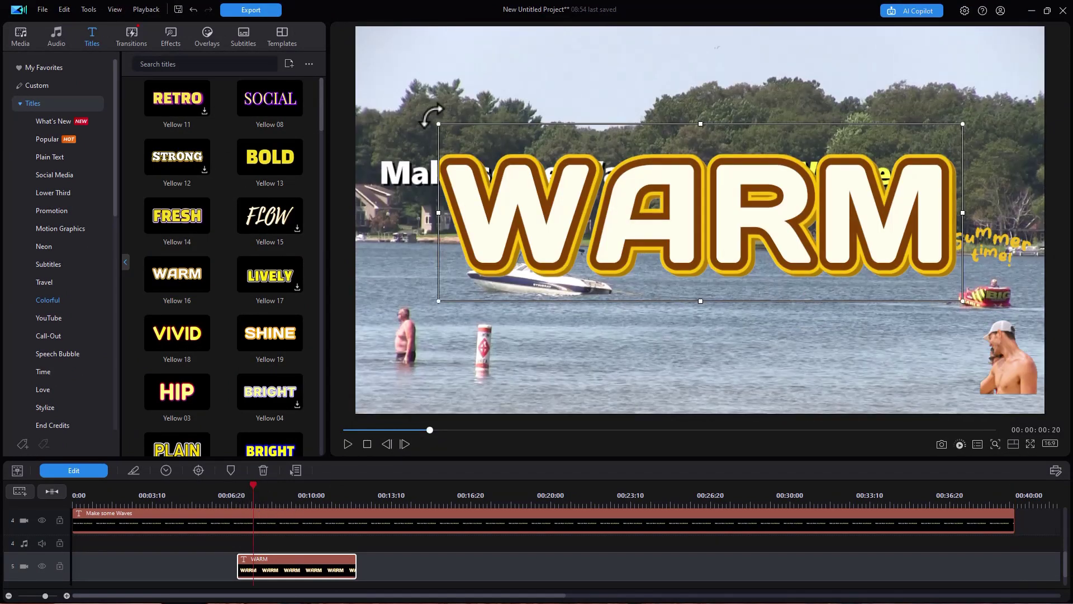
drag(438, 124, 790, 218)
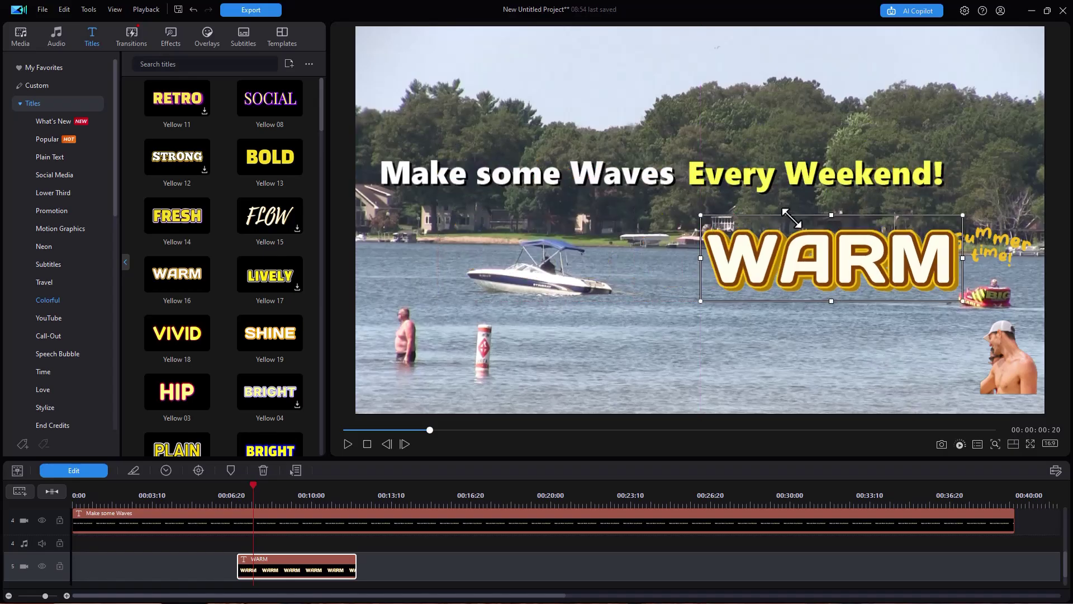
double_click(717, 278)
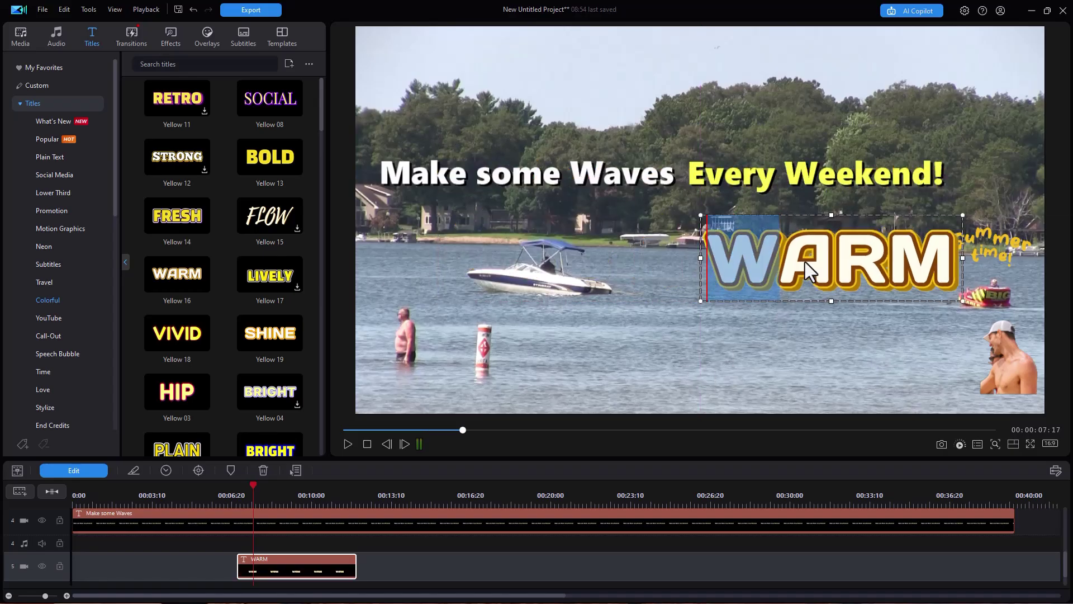
click(596, 382)
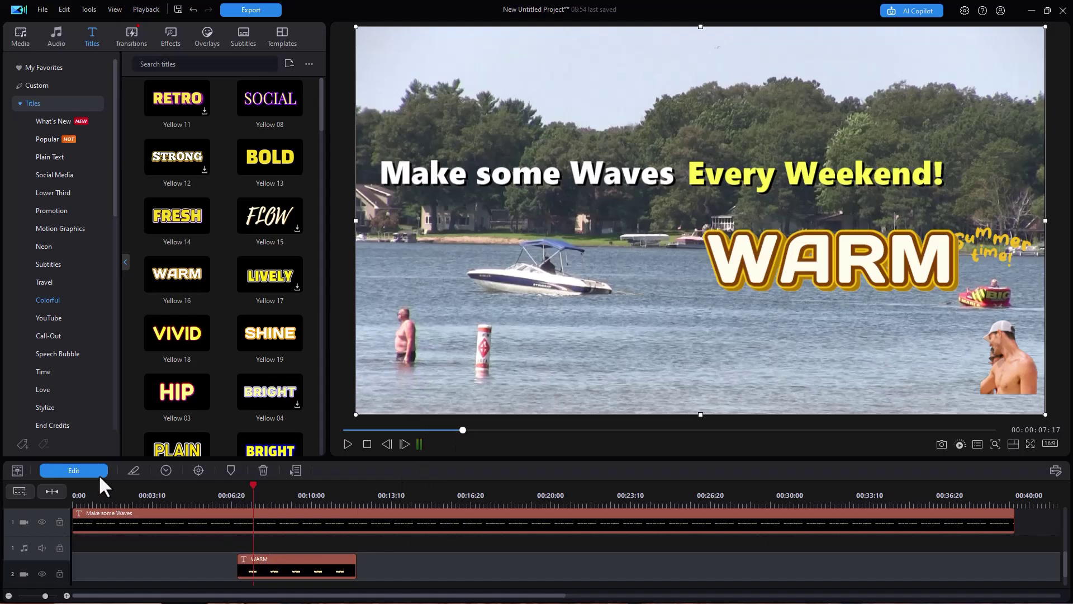
Step: Apply motion tracking to the WARM title and fit the tracker selection box onto the front of the white speedboat's hull
click(327, 542)
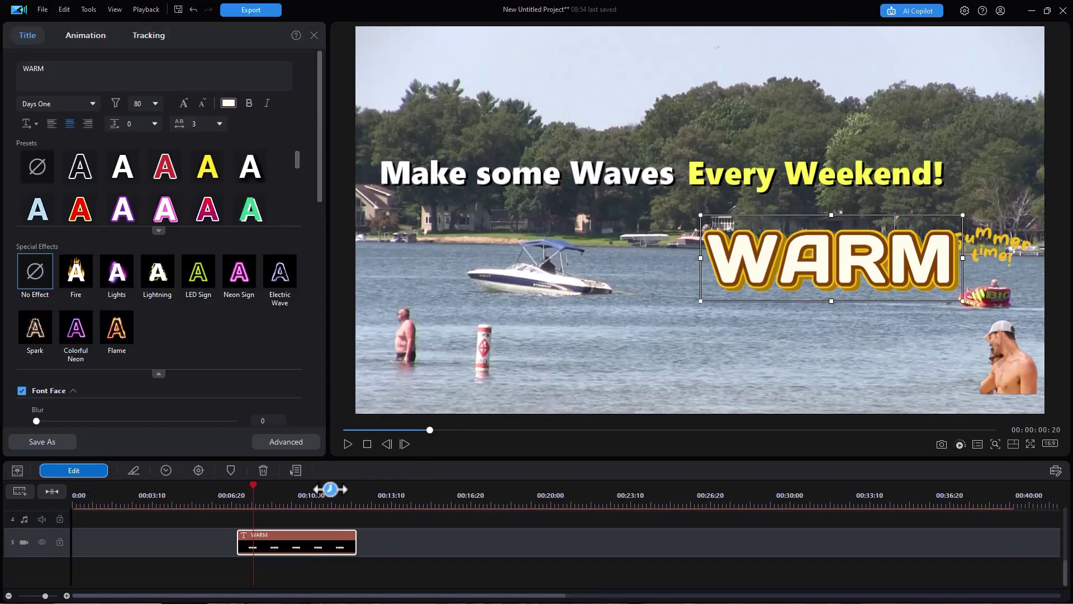
click(150, 34)
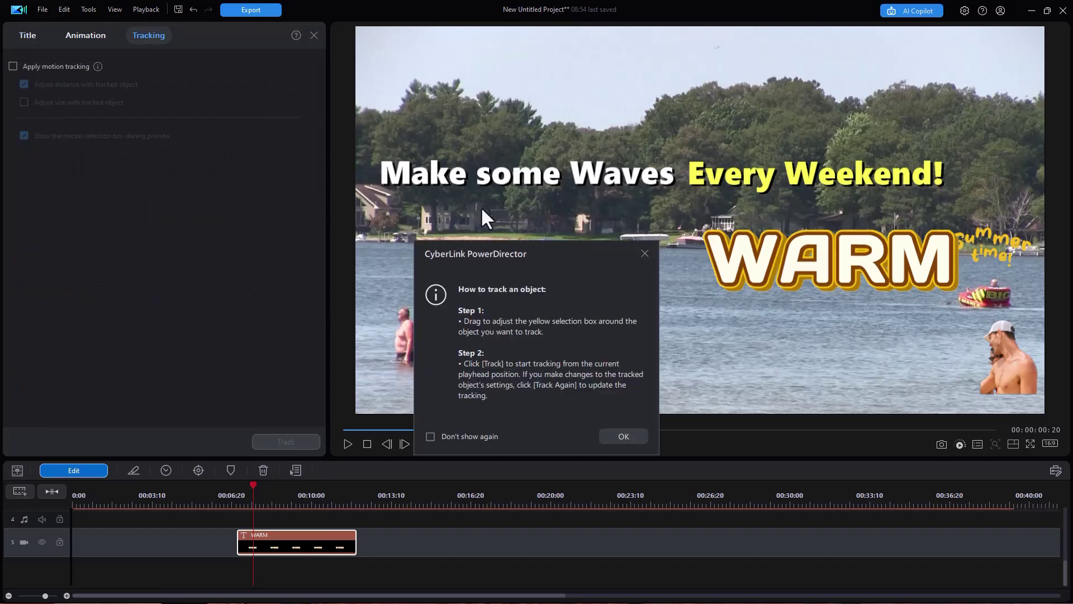
click(644, 253)
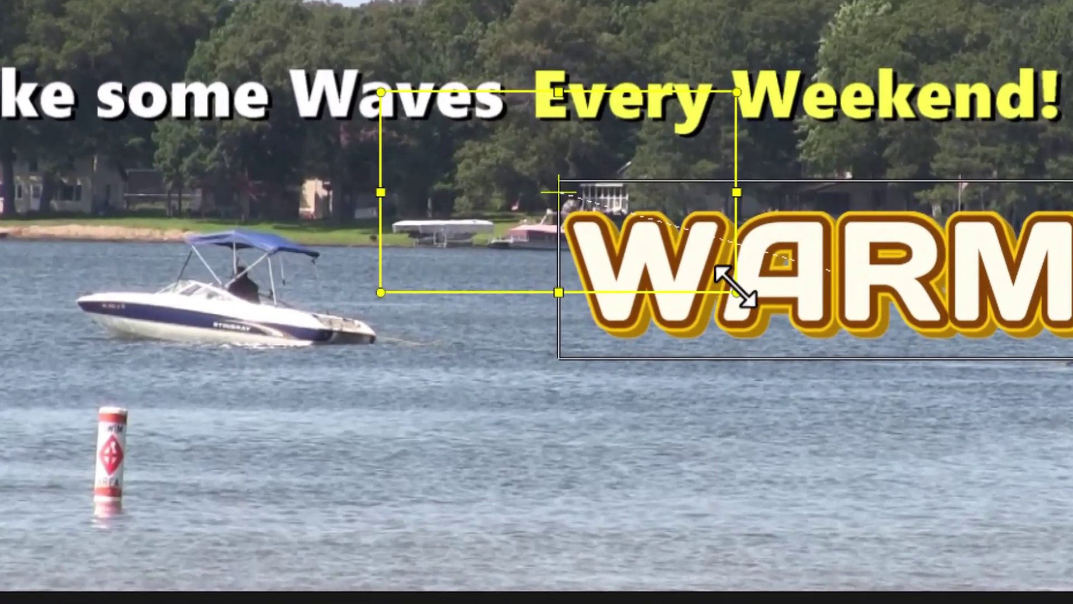
drag(735, 289, 511, 177)
drag(438, 125, 147, 311)
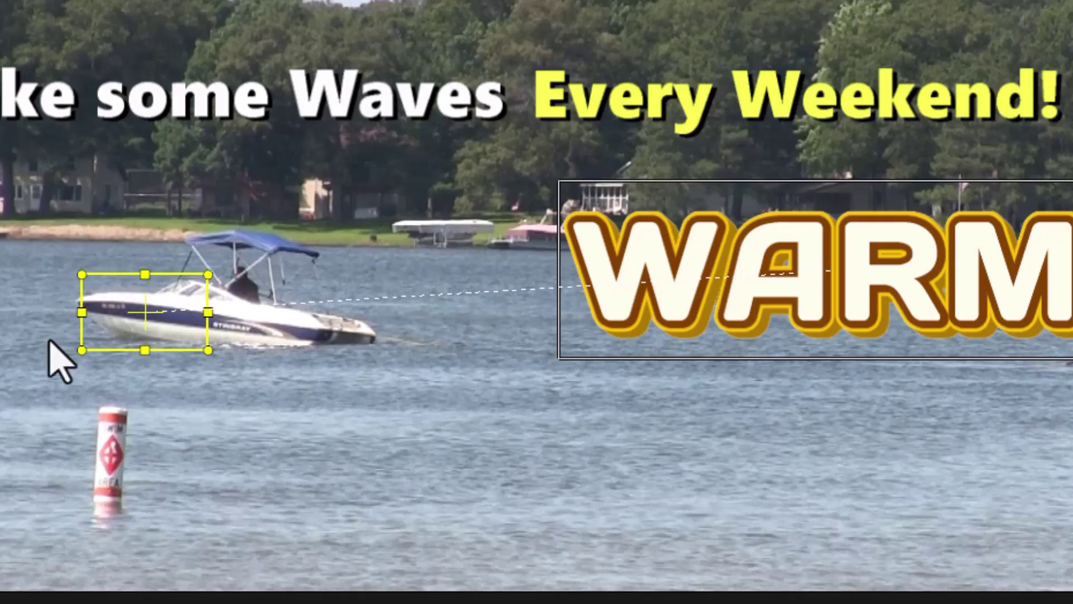
drag(83, 350, 156, 314)
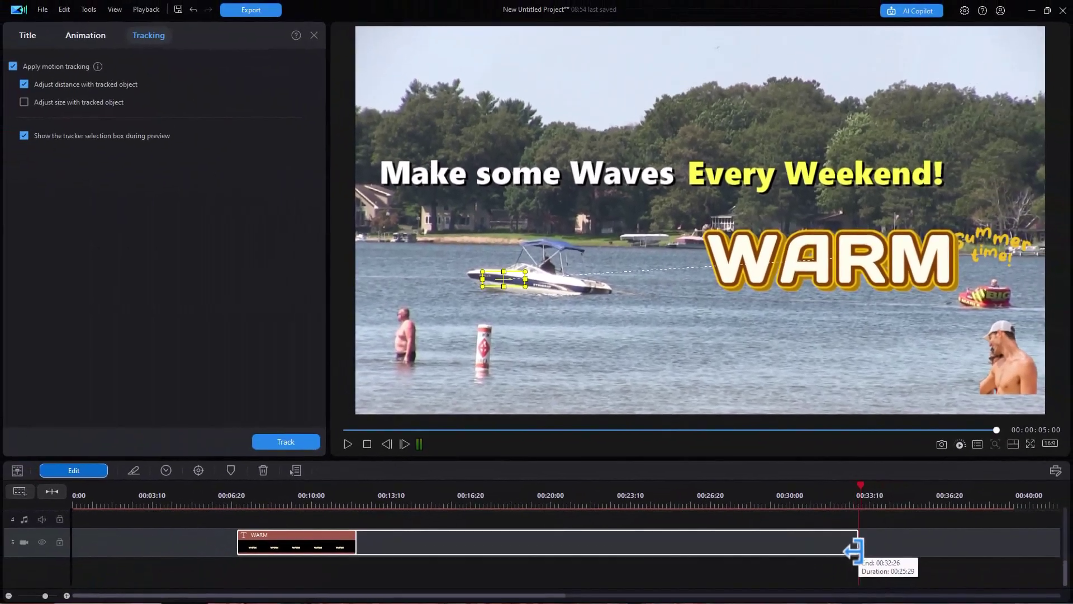
Step: Extend the WARM title to end at about 00:36:20 and track the speedboat with it
drag(855, 546, 949, 542)
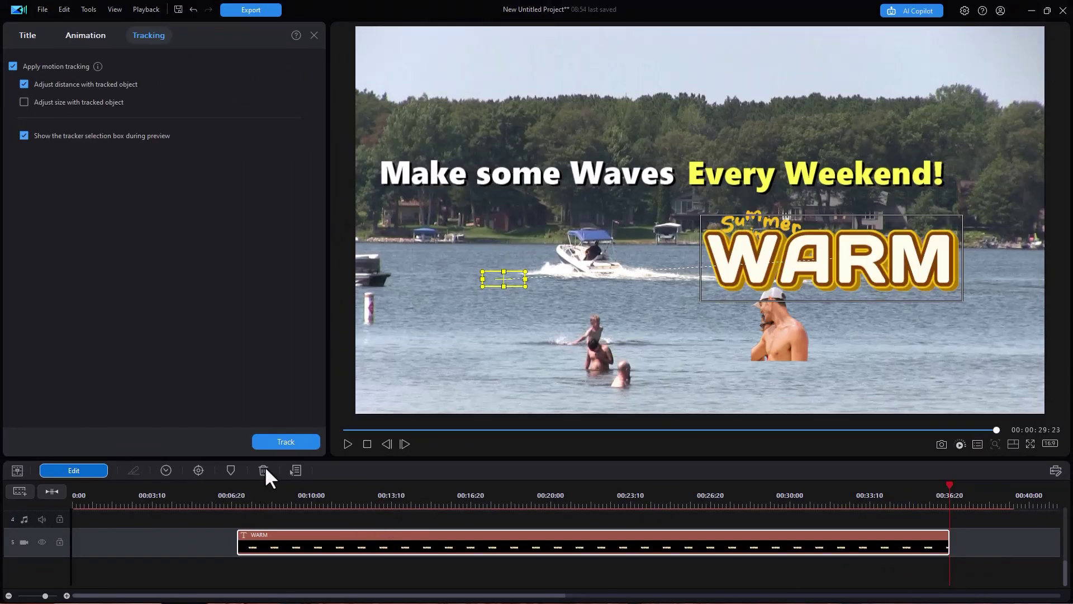
click(273, 533)
click(284, 441)
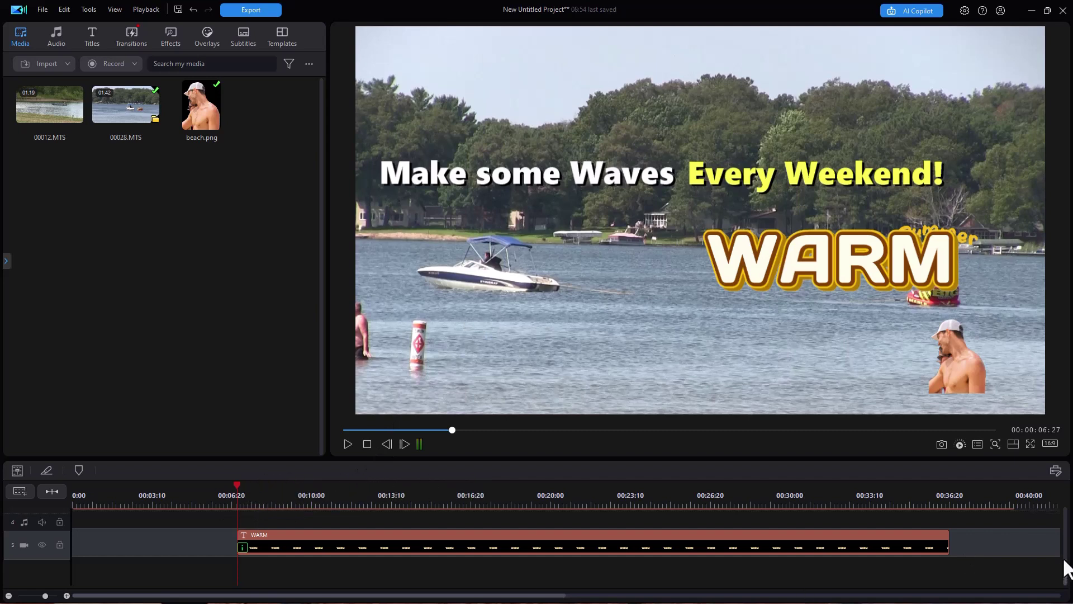
Step: Hide the tracks of the Make some Waves title, the beach image and the Summer 11 sticker, and play back the WARM title's tracking
scroll(1064, 570, up, 3)
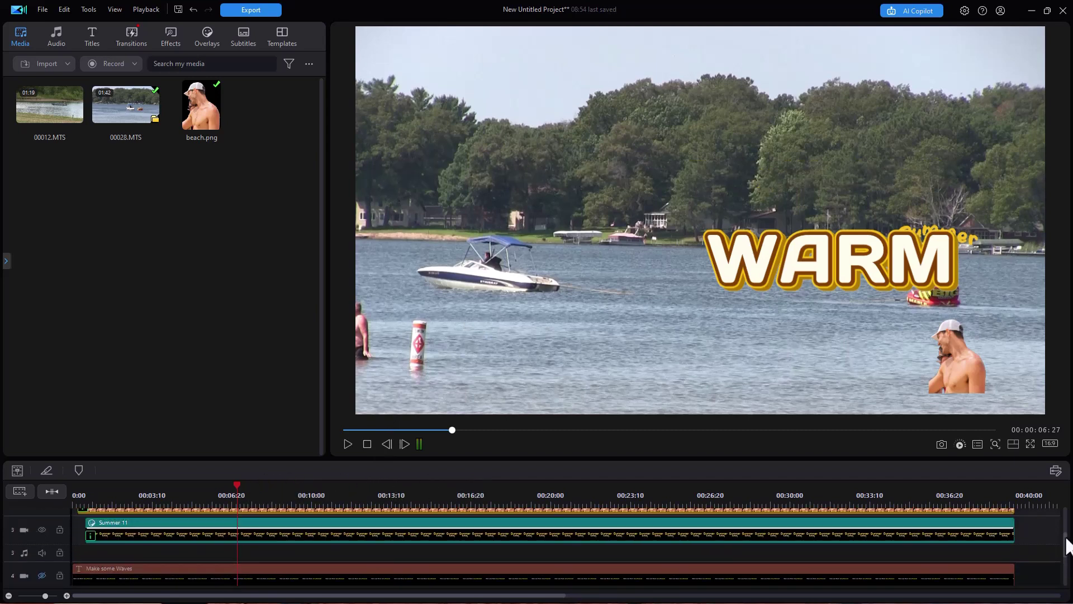
scroll(1069, 551, up, 1)
click(43, 522)
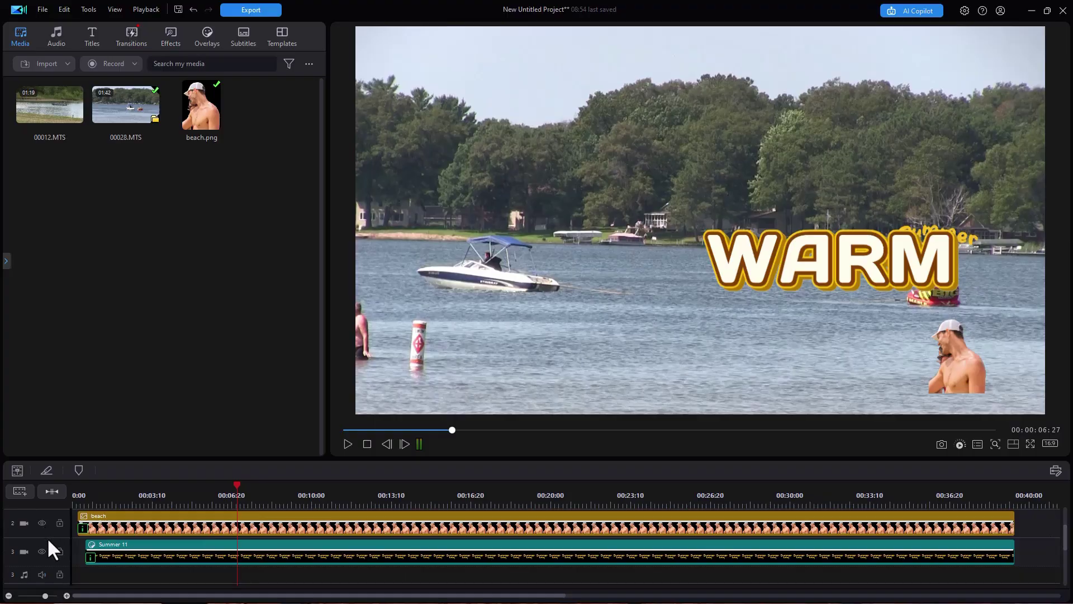
click(42, 552)
click(347, 444)
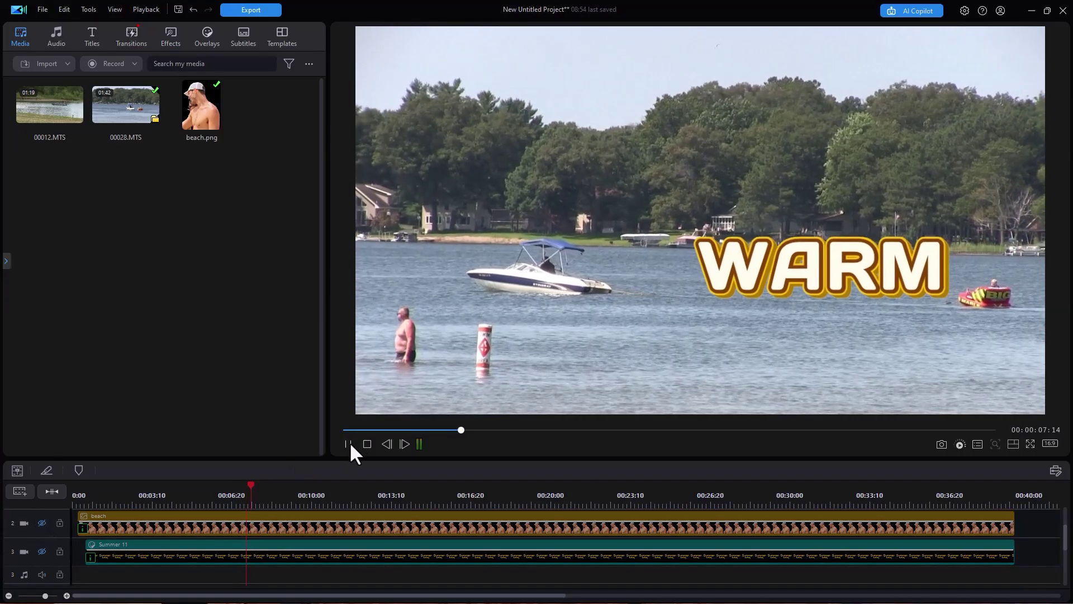